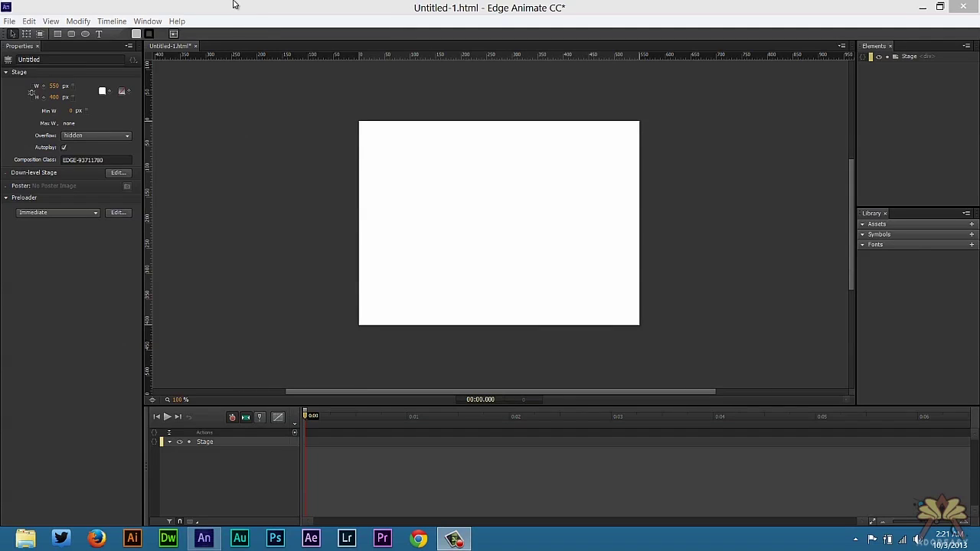
Step: Resize the stage to 900 × 500 px
{"action": "left_click", "coordinate": [235, 5]}
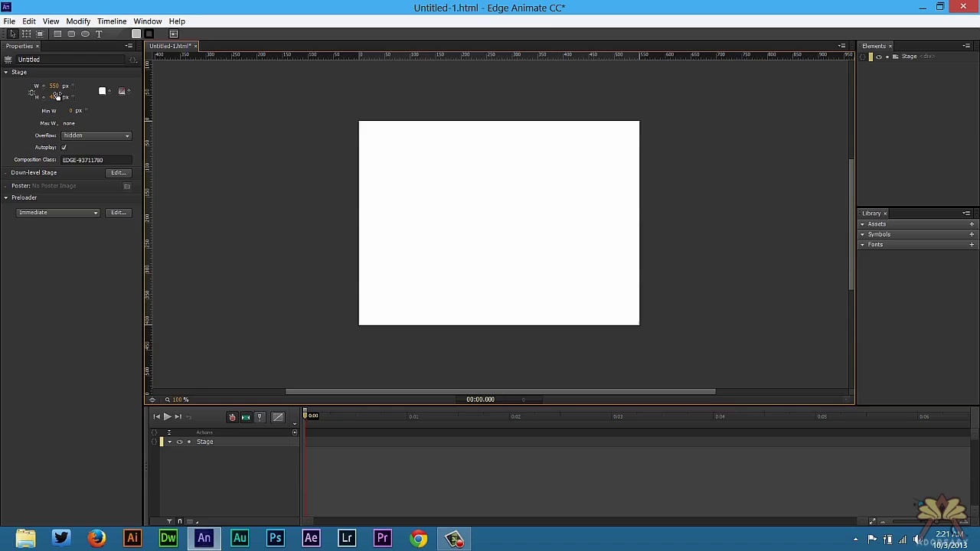
{"action": "left_click_drag", "start_coordinate": [53, 86], "coordinate": [114, 86]}
{"action": "left_click_drag", "start_coordinate": [59, 97], "coordinate": [115, 98]}
Step: Import images 1.jpg–10.jpg into the Library and select everything on the stage
{"action": "key", "text": "ctrl+i"}
{"action": "left_click_drag", "start_coordinate": [295, 103], "coordinate": [269, 285]}
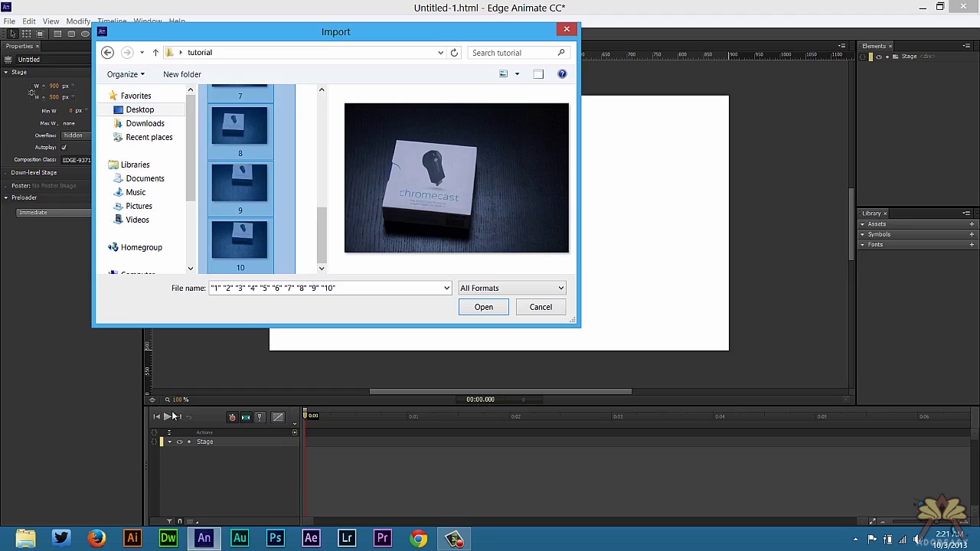
{"action": "left_click", "coordinate": [496, 313]}
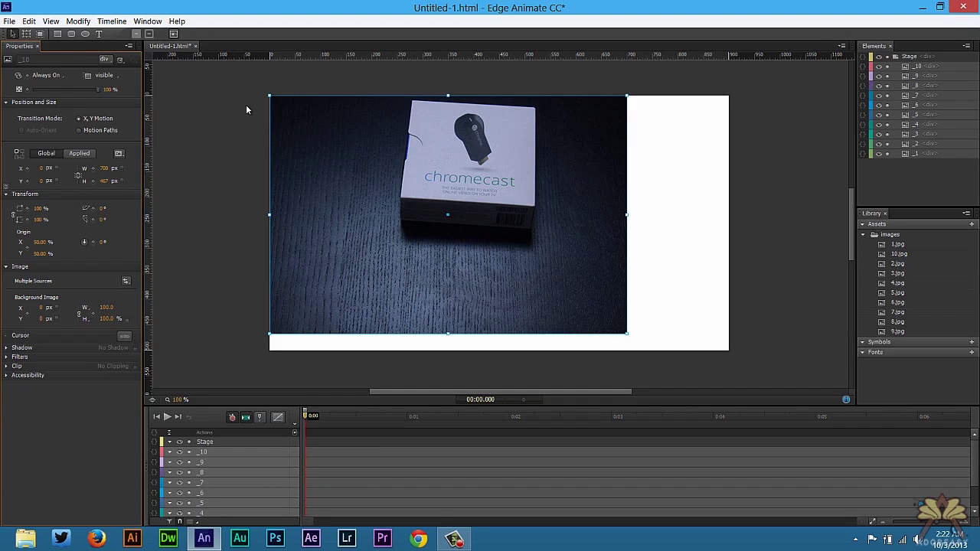
{"action": "key", "text": "ctrl+a"}
Step: Clear the stage, then place 1.jpg near the stage's top, leaving a white strip at left
{"action": "key", "text": "Delete"}
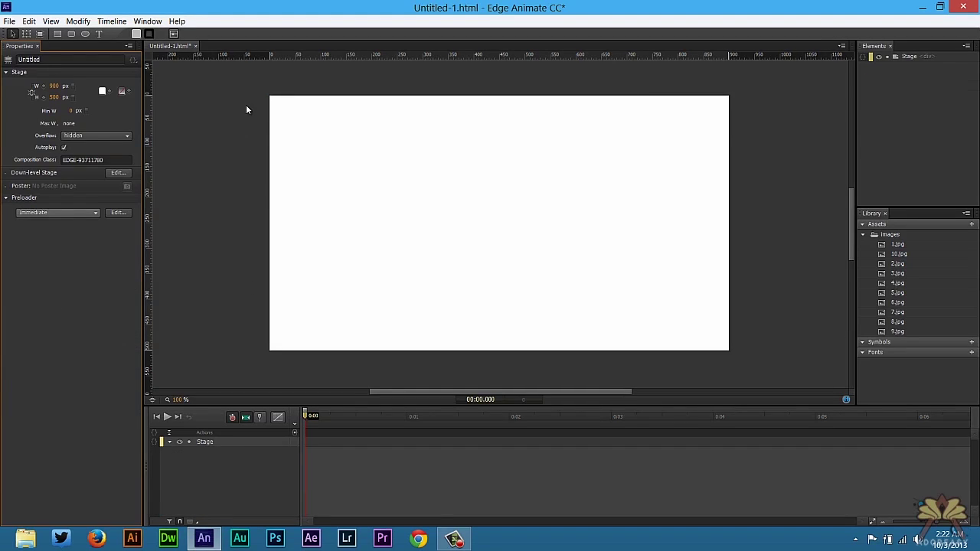
{"action": "left_click_drag", "start_coordinate": [897, 244], "coordinate": [407, 184]}
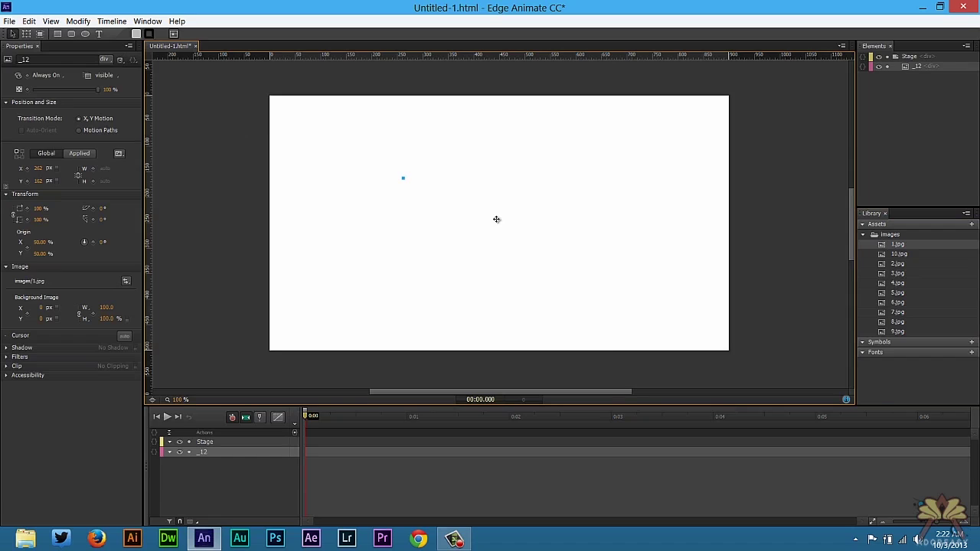
{"action": "left_click_drag", "start_coordinate": [574, 279], "coordinate": [533, 202]}
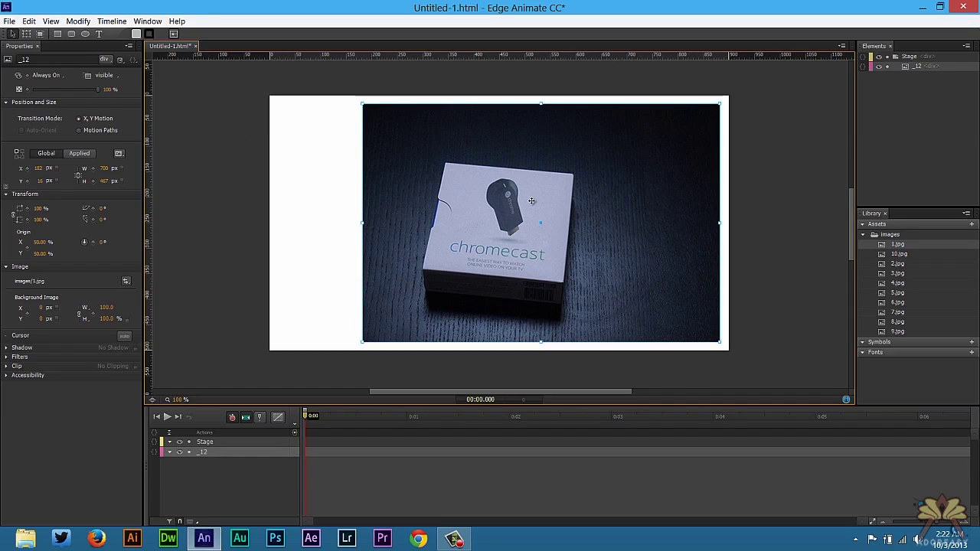
{"action": "left_click_drag", "start_coordinate": [556, 234], "coordinate": [552, 229]}
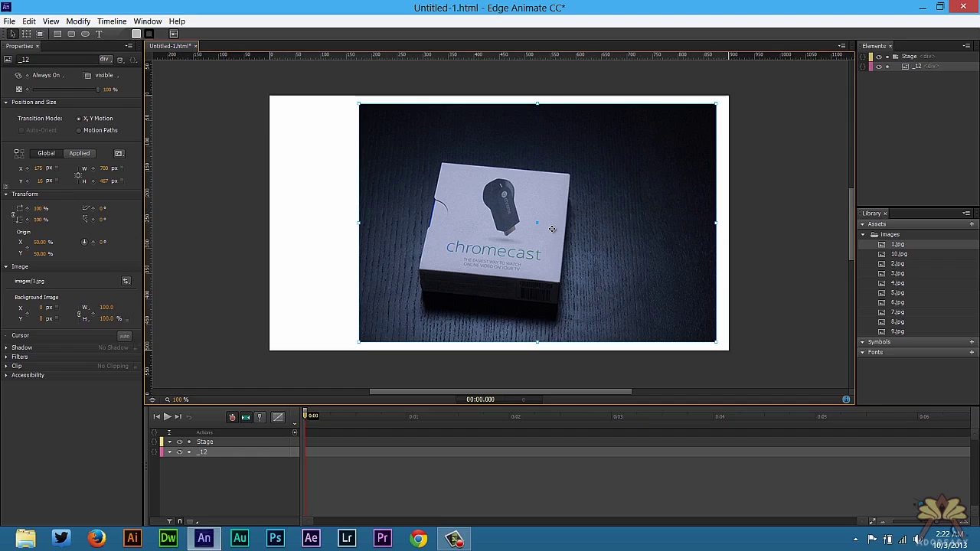
{"action": "left_click_drag", "start_coordinate": [467, 220], "coordinate": [471, 220]}
Step: Convert the photo into a symbol named 'animation'
{"action": "right_click", "coordinate": [436, 225]}
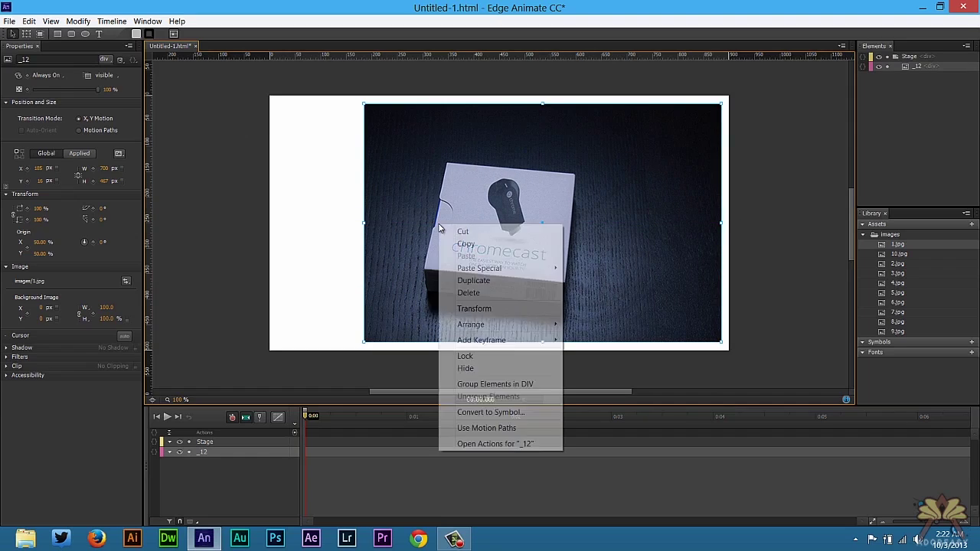
{"action": "left_click", "coordinate": [489, 413]}
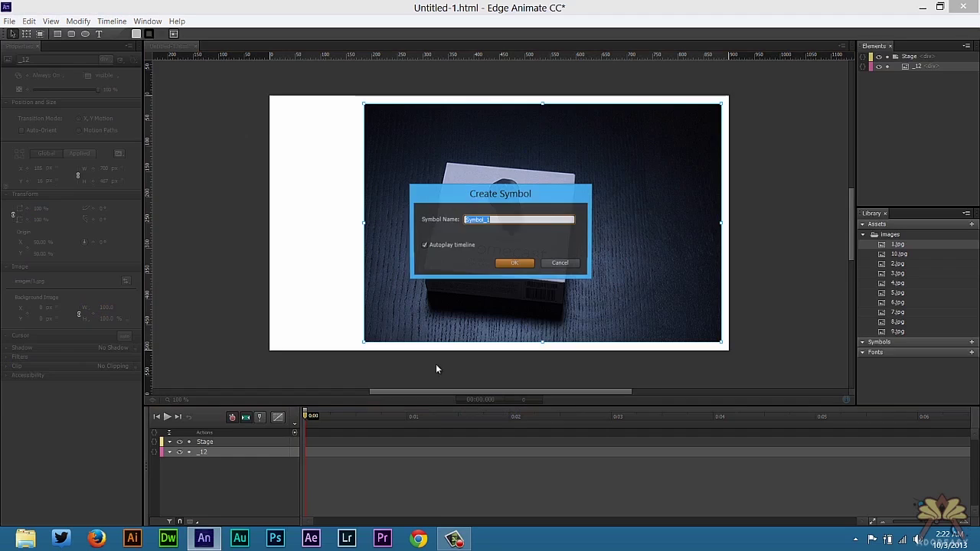
{"action": "type", "text": "a"}
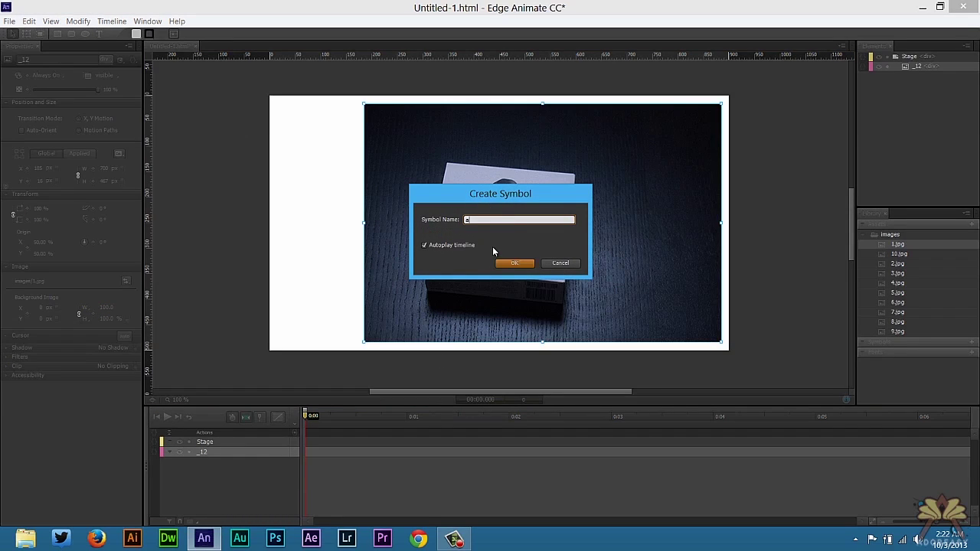
{"action": "type", "text": "nimation"}
{"action": "key", "text": "Return"}
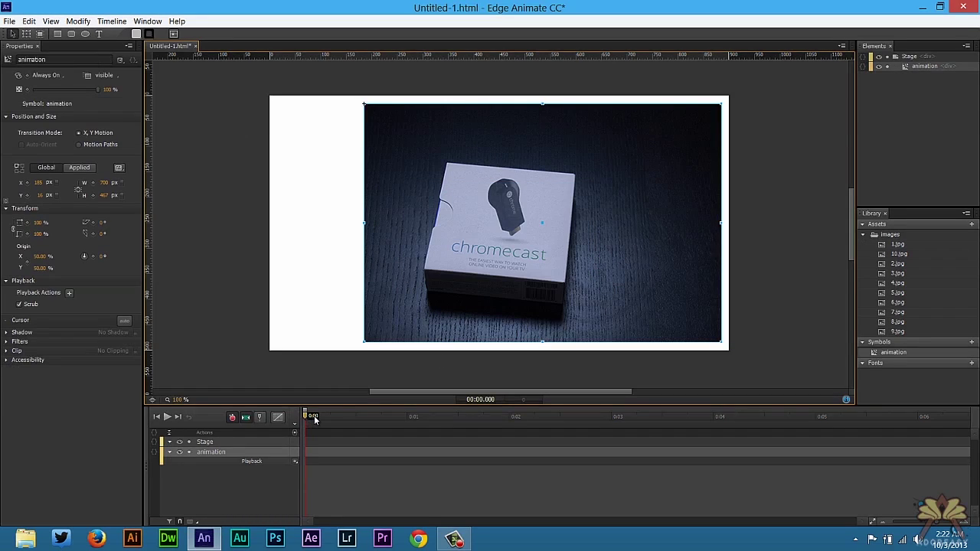
Step: Add a stop trigger at 0 ms on the timeline
{"action": "key", "text": "ctrl+t"}
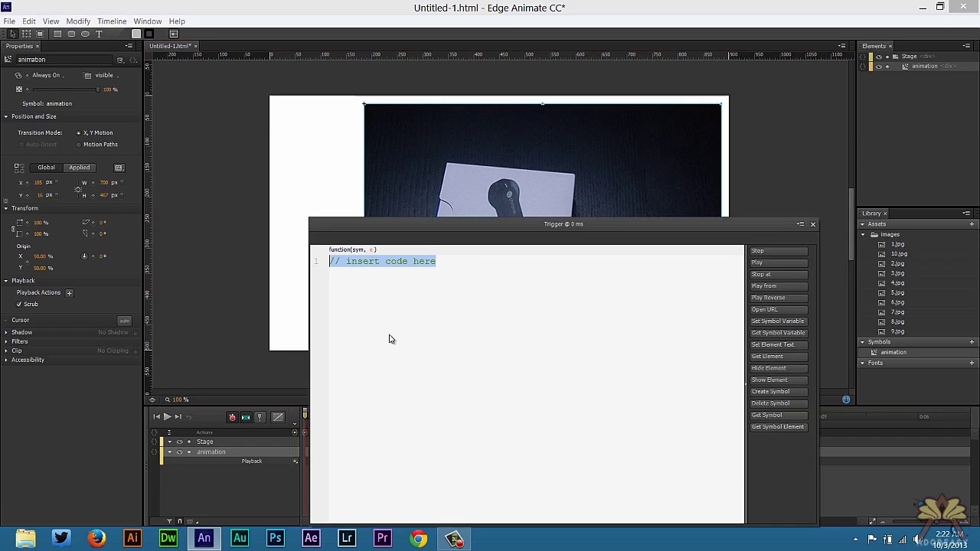
{"action": "left_click", "coordinate": [784, 249]}
{"action": "key", "text": "Escape"}
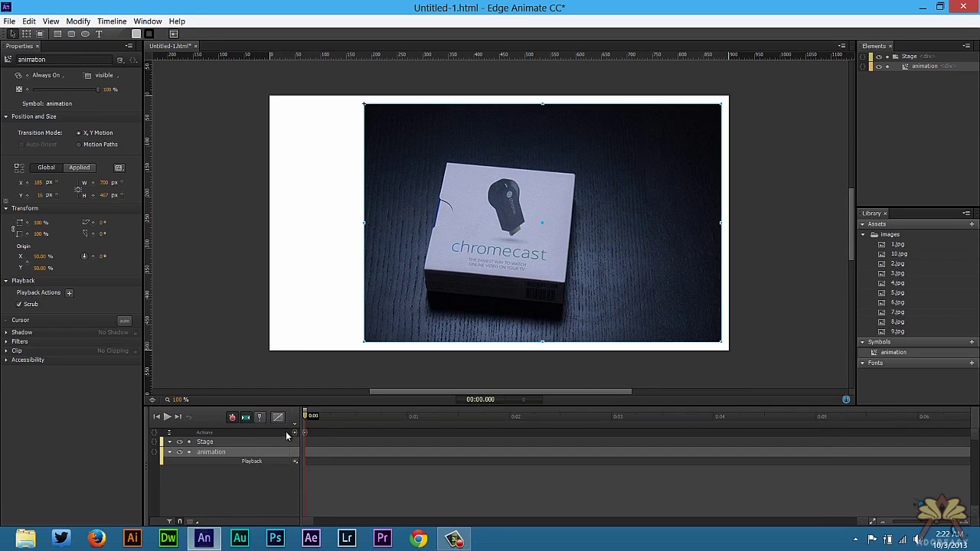
Step: Add a timeline label named 'animation' at 0.5 s
{"action": "left_click", "coordinate": [441, 366]}
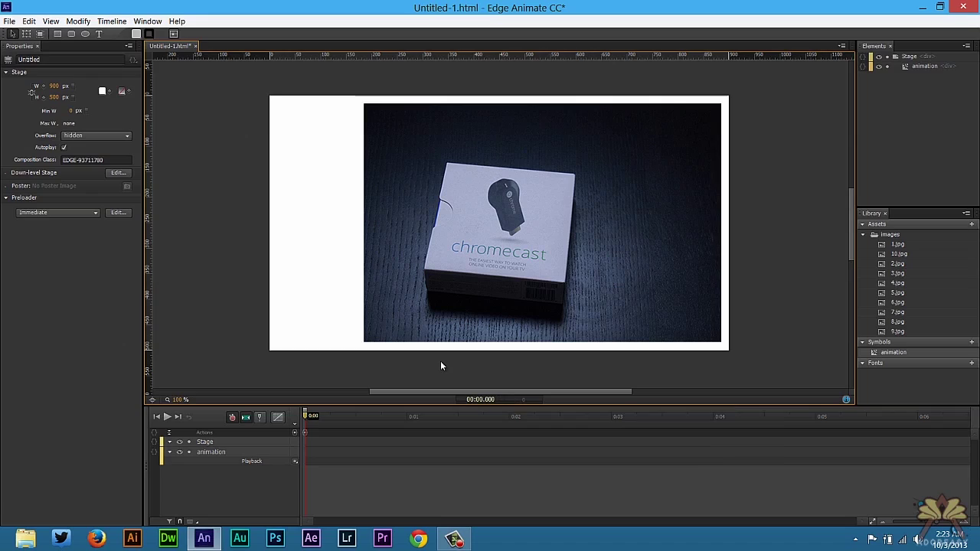
{"action": "left_click", "coordinate": [354, 414]}
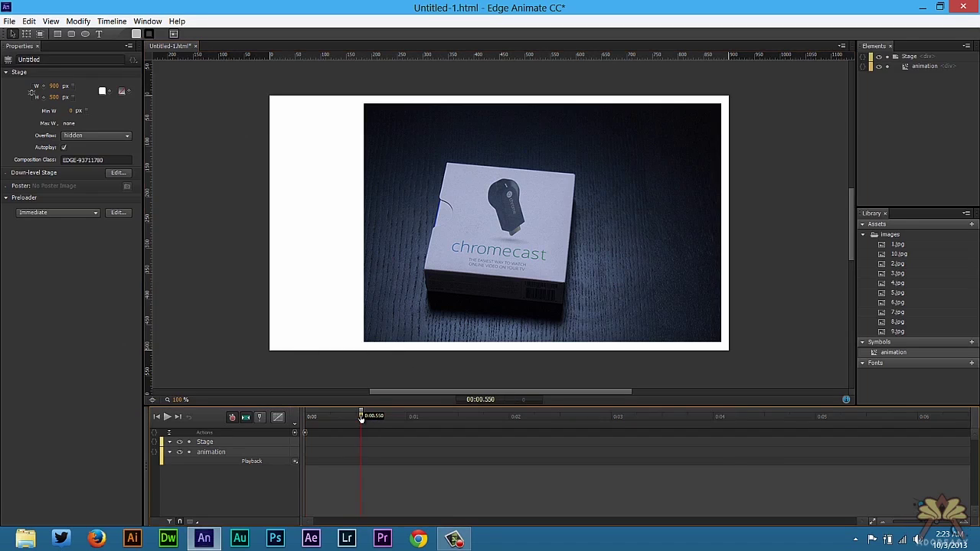
{"action": "key", "text": "ctrl+l"}
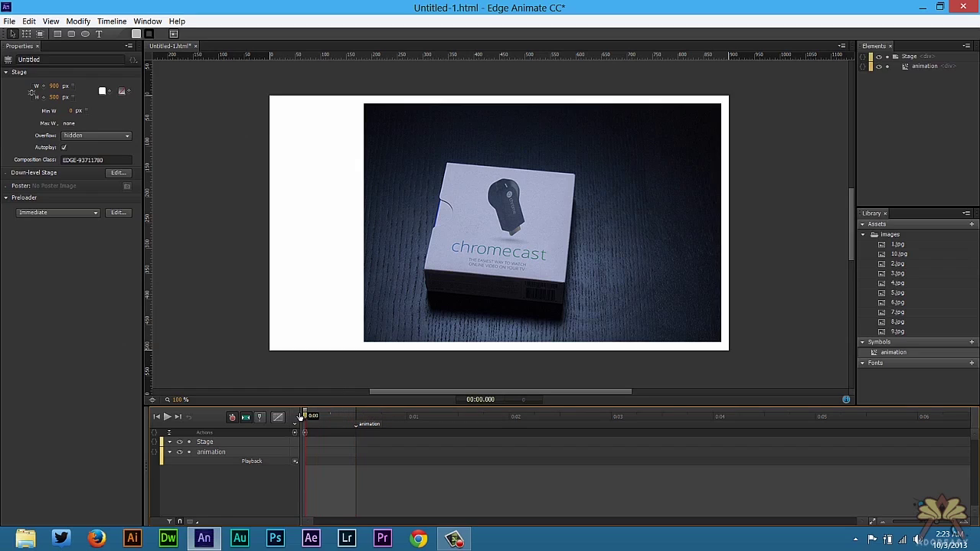
Step: Set the animation symbol's Display to On at 0.5 s, then rewind to the start
{"action": "left_click", "coordinate": [211, 452]}
{"action": "left_click", "coordinate": [47, 80]}
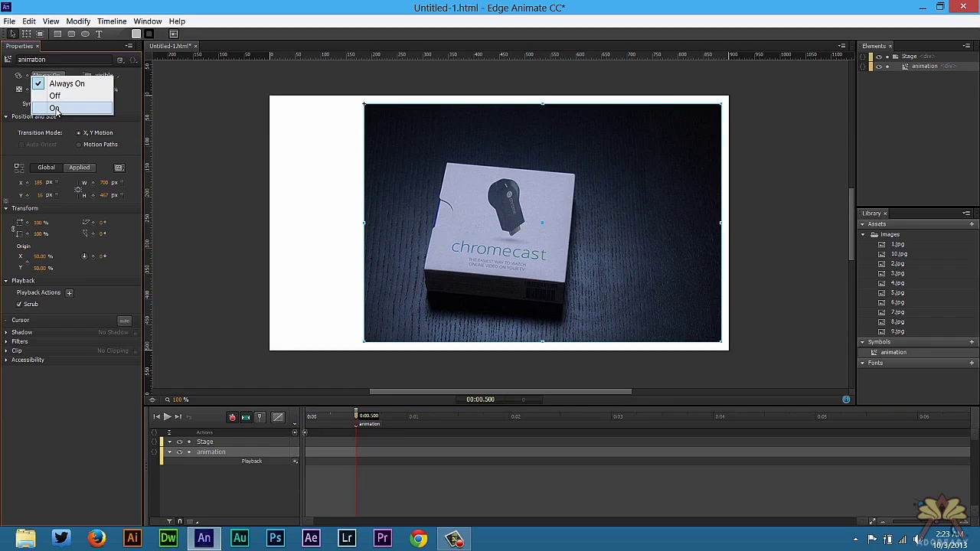
{"action": "left_click", "coordinate": [55, 109]}
{"action": "left_click_drag", "start_coordinate": [346, 411], "coordinate": [305, 416]}
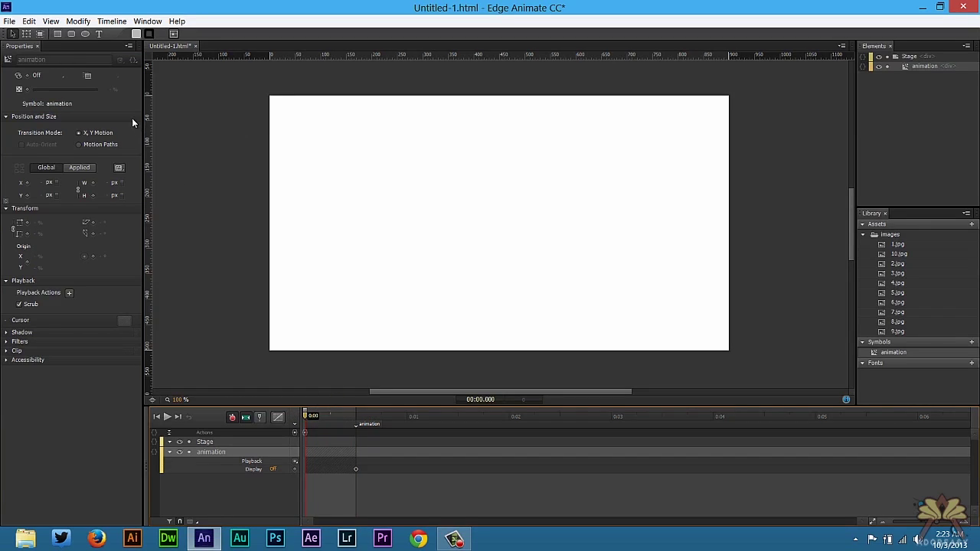
Step: Draw a rectangle near the stage's top-left with a linear purple-to-white gradient fill
{"action": "left_click", "coordinate": [58, 34]}
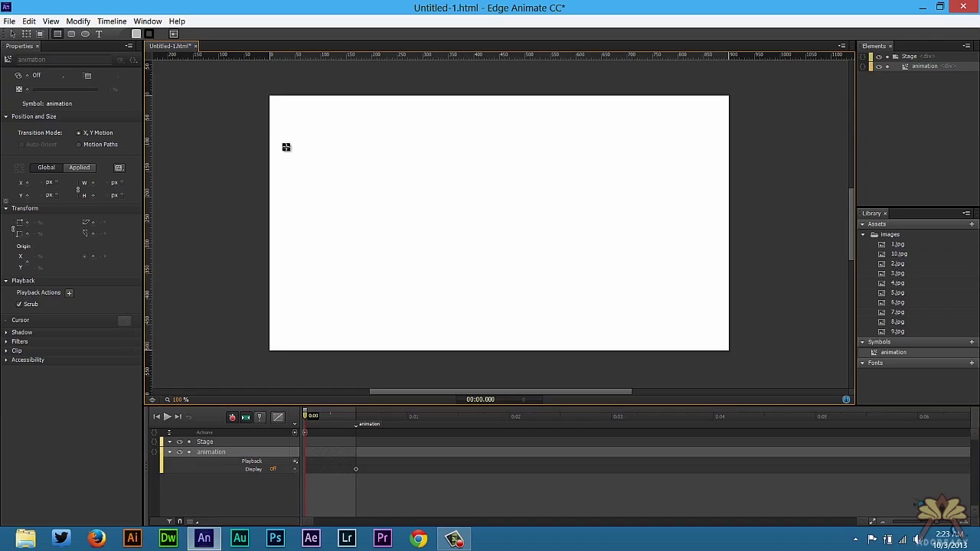
{"action": "mouse_move", "coordinate": [282, 143]}
{"action": "left_mouse_down"}
{"action": "mouse_move", "coordinate": [309, 173]}
{"action": "mouse_move", "coordinate": [345, 179]}
{"action": "mouse_move", "coordinate": [360, 167]}
{"action": "left_mouse_up"}
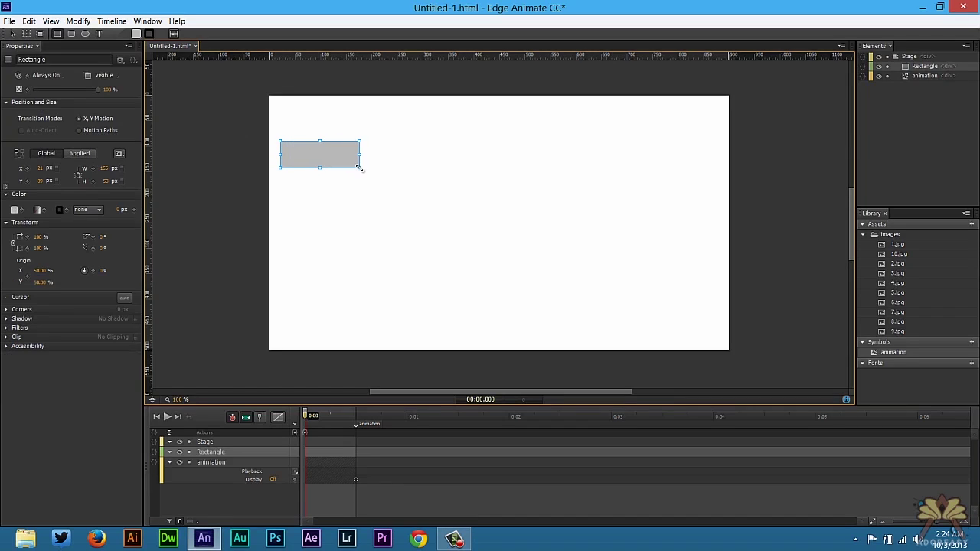
{"action": "left_click", "coordinate": [12, 34]}
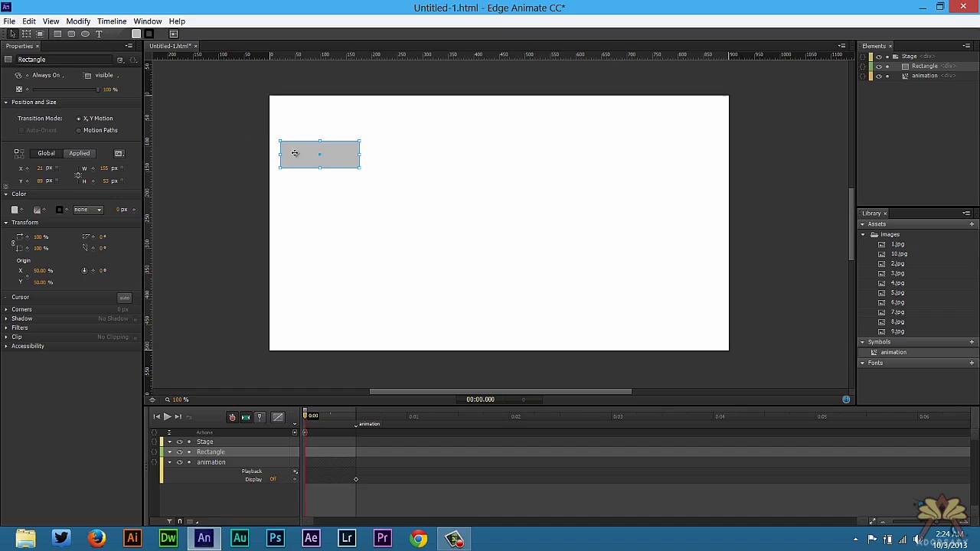
{"action": "left_click", "coordinate": [35, 210]}
{"action": "left_click", "coordinate": [22, 235]}
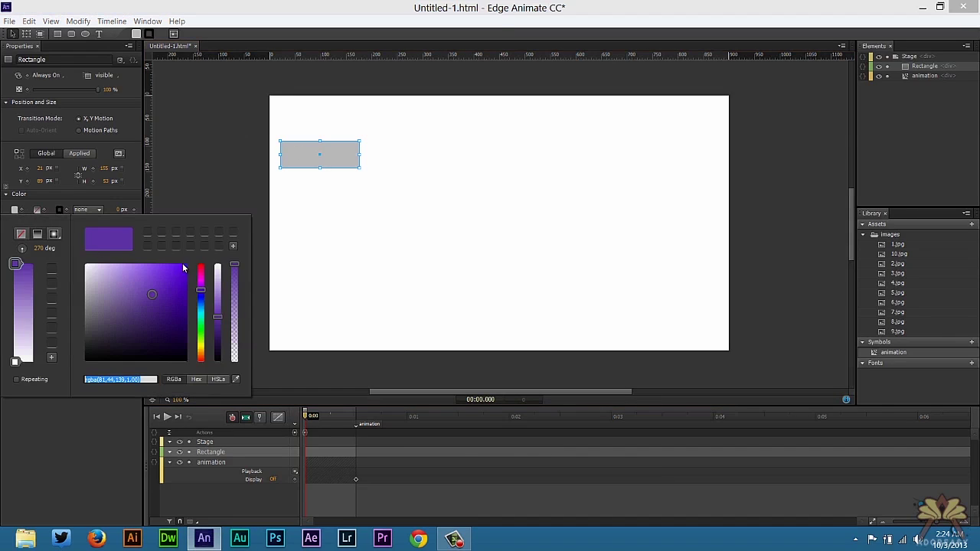
{"action": "left_click", "coordinate": [306, 158]}
Step: Convert the gradient rectangle into a symbol named 'button1'
{"action": "right_click", "coordinate": [306, 159]}
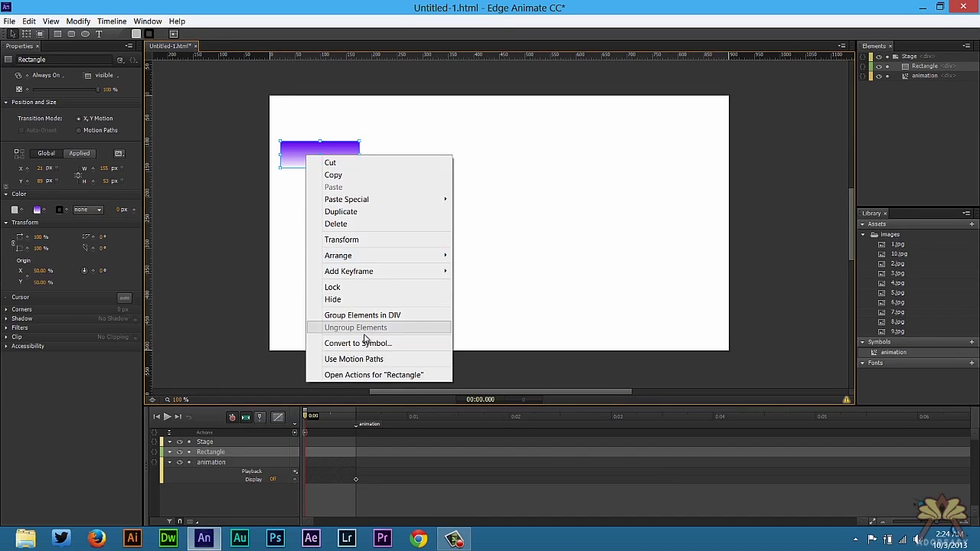
{"action": "left_click", "coordinate": [367, 341]}
{"action": "type", "text": "button1"}
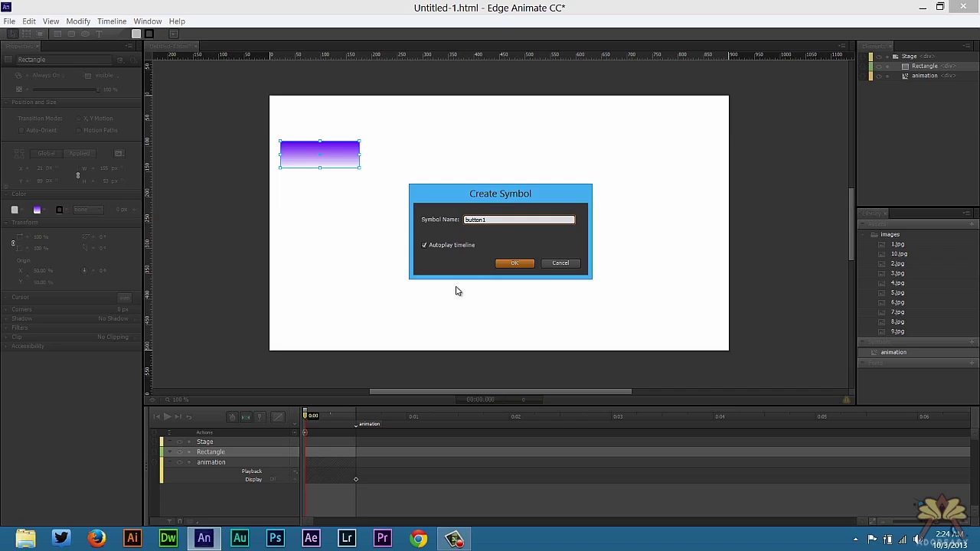
{"action": "key", "text": "Return"}
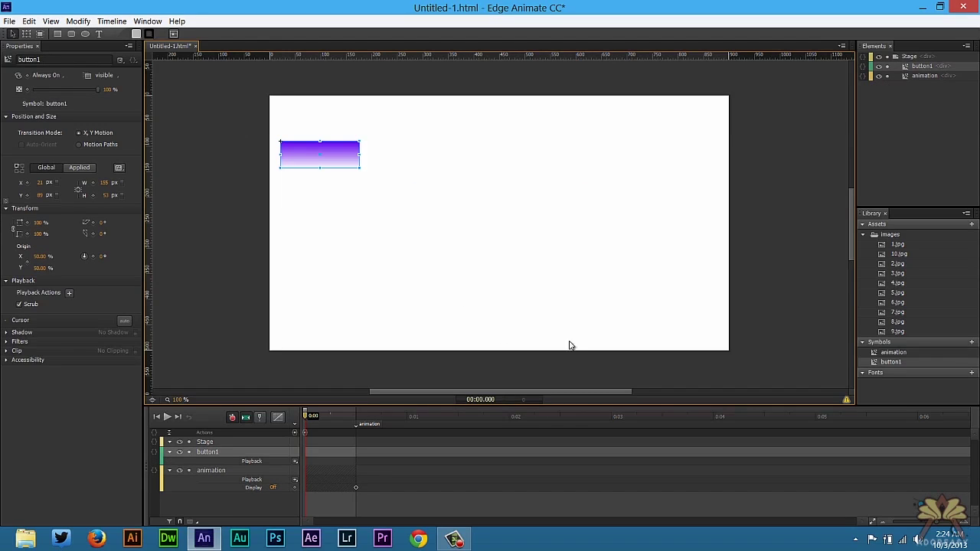
Step: Give button1 a click action that plays from the 'animation' label
{"action": "right_click", "coordinate": [327, 161]}
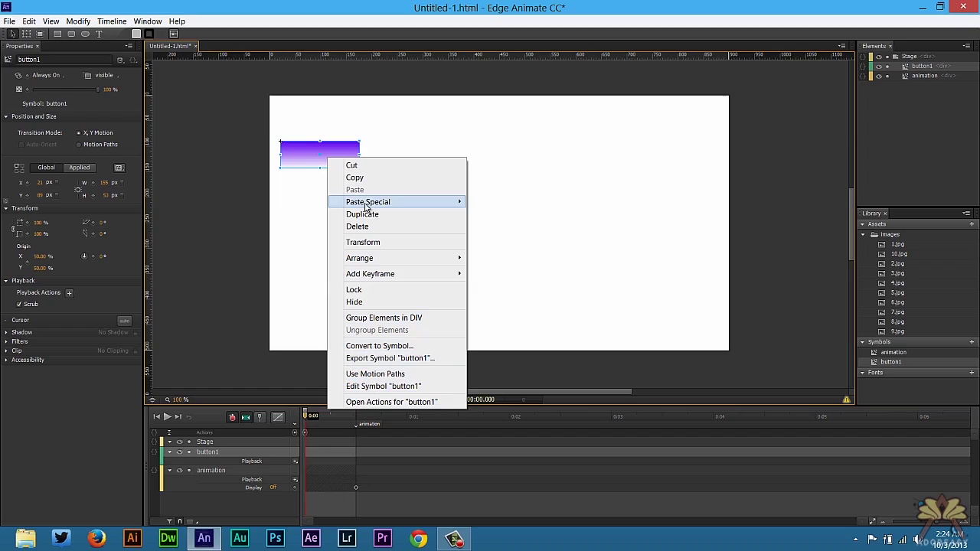
{"action": "left_click", "coordinate": [390, 402]}
{"action": "left_click", "coordinate": [392, 228]}
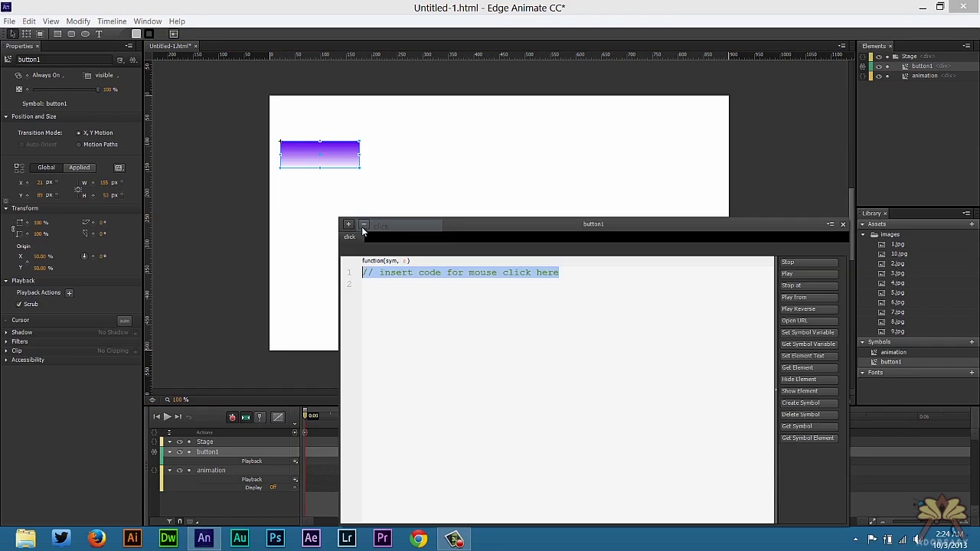
{"action": "left_click", "coordinate": [793, 276]}
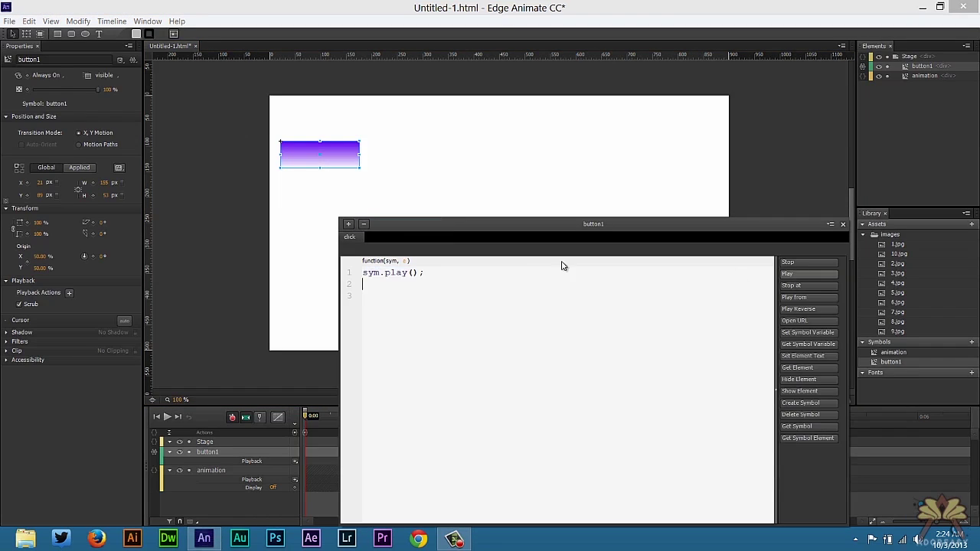
{"action": "left_click", "coordinate": [418, 272]}
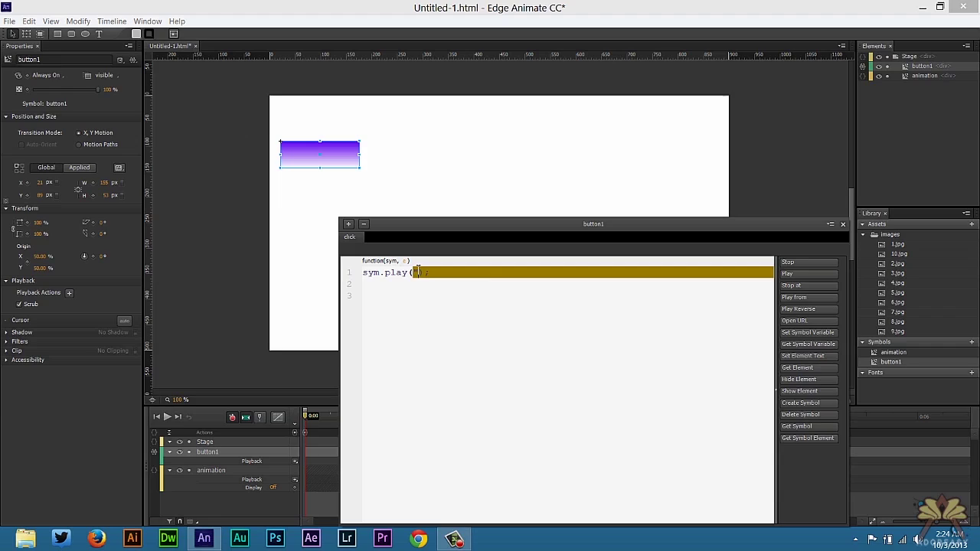
{"action": "type", "text": "\"animation\""}
{"action": "left_click", "coordinate": [842, 224]}
Step: Add a stop trigger at 500 ms and scrub the timeline to check it
{"action": "left_click", "coordinate": [356, 416]}
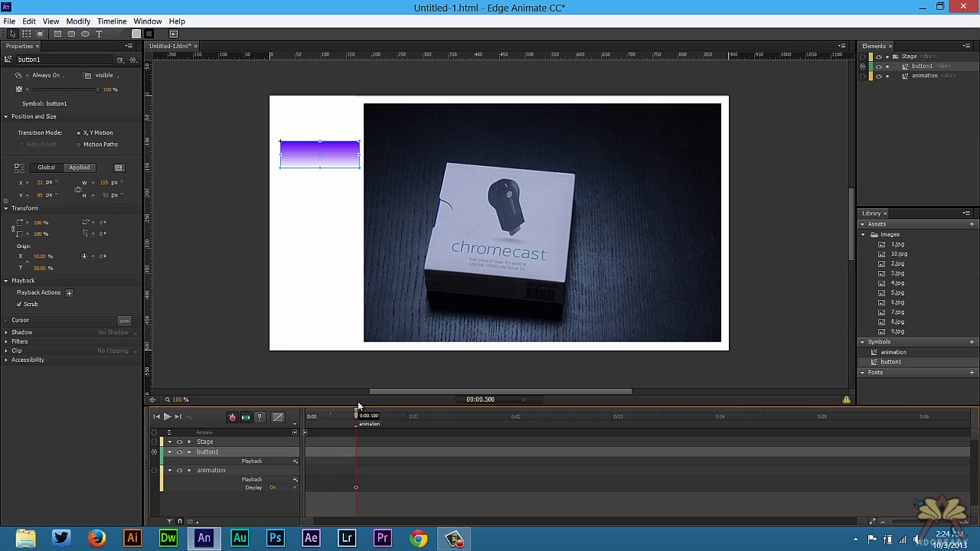
{"action": "key", "text": "ctrl+t"}
{"action": "left_click", "coordinate": [847, 251]}
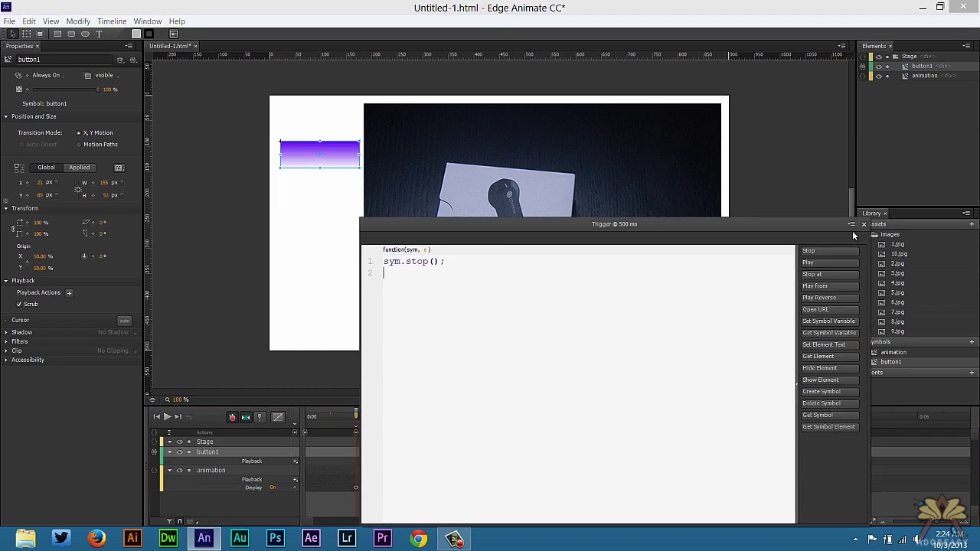
{"action": "left_click", "coordinate": [862, 224]}
{"action": "key", "text": "Home"}
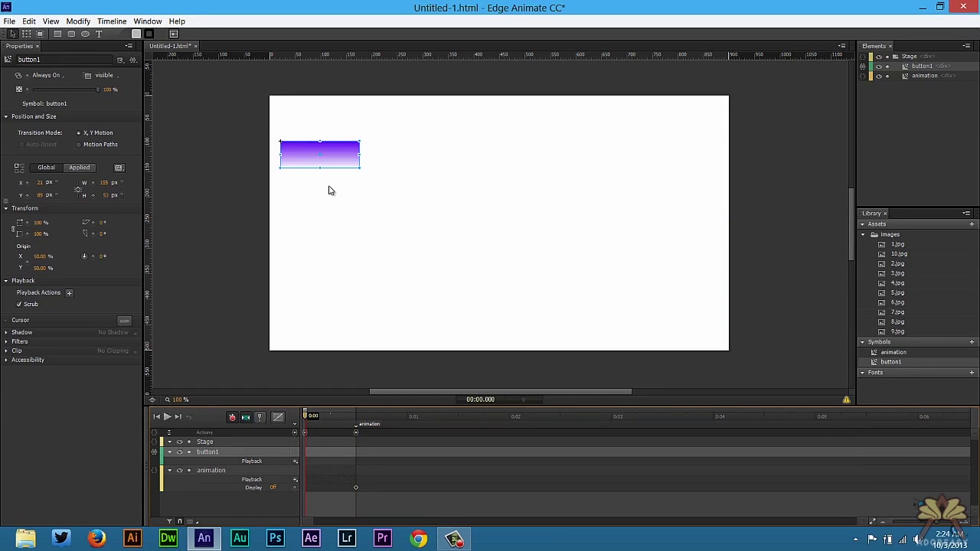
{"action": "mouse_move", "coordinate": [321, 420]}
{"action": "left_mouse_down"}
{"action": "mouse_move", "coordinate": [361, 414]}
{"action": "mouse_move", "coordinate": [330, 416]}
{"action": "left_mouse_up"}
Step: Move button1 up to Y 45 px and give it a pointer hand cursor
{"action": "key", "text": "Home"}
{"action": "left_click_drag", "start_coordinate": [305, 152], "coordinate": [305, 128]}
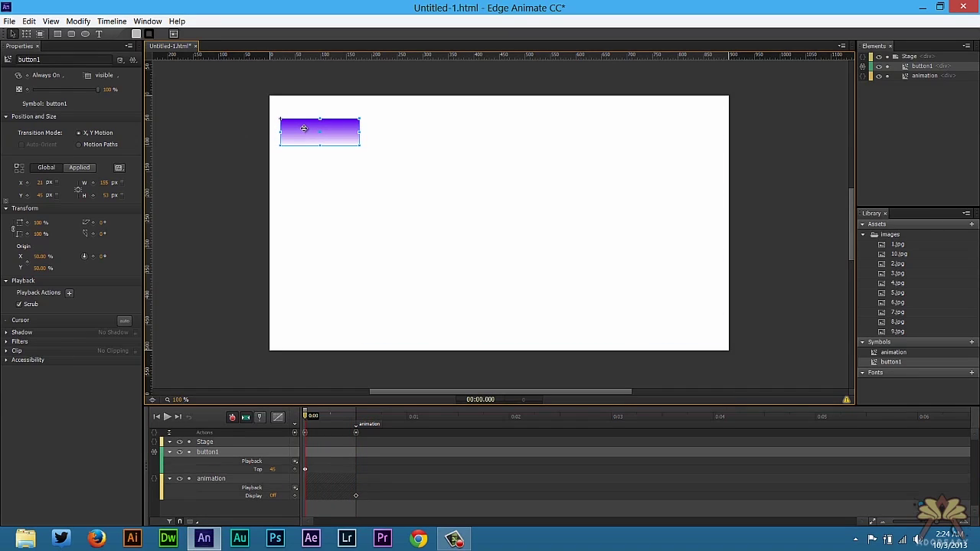
{"action": "left_click", "coordinate": [124, 320]}
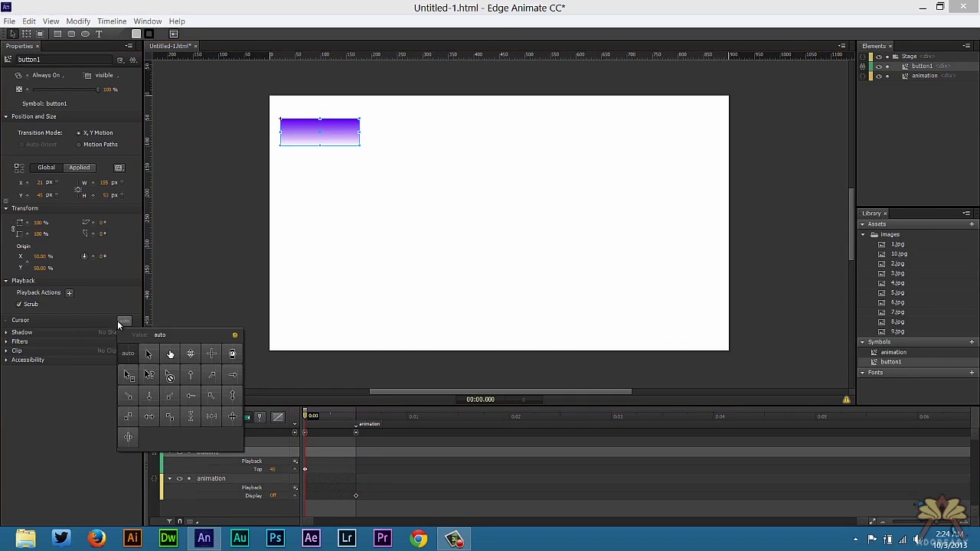
{"action": "left_click", "coordinate": [170, 353]}
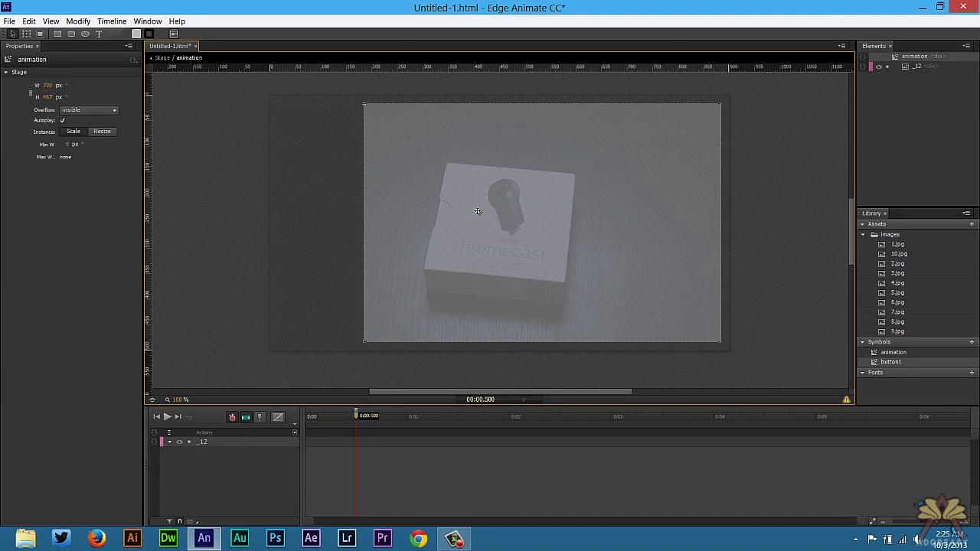
Step: Edit the animation symbol, select photo _12 (1.jpg), and return its playhead to 0:00
{"action": "left_click", "coordinate": [356, 419]}
{"action": "double_click", "coordinate": [477, 212]}
{"action": "left_click", "coordinate": [427, 213]}
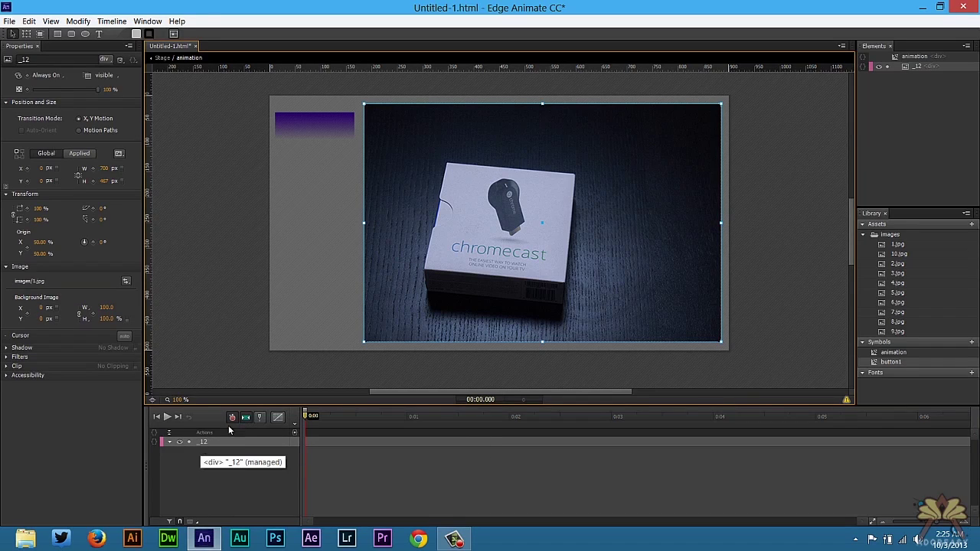
{"action": "left_click", "coordinate": [903, 247]}
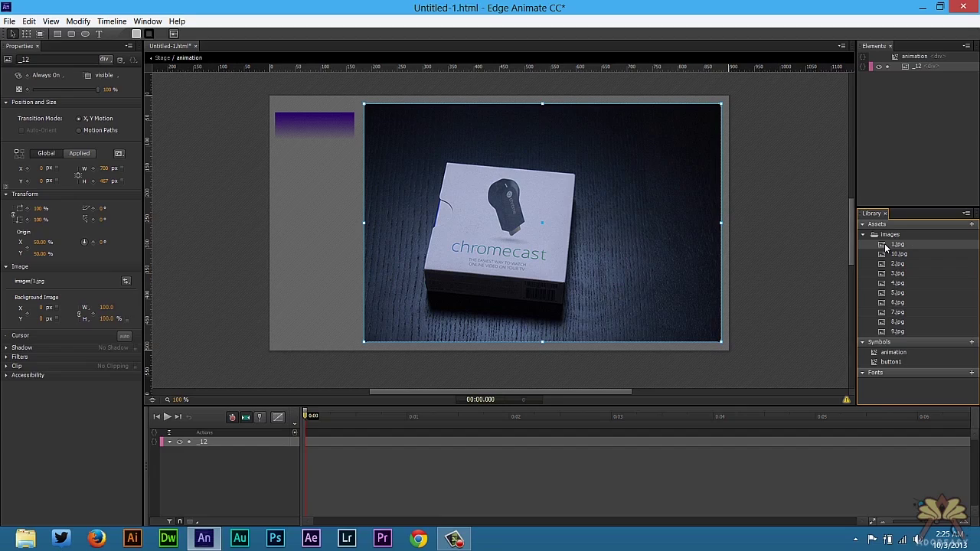
{"action": "left_click", "coordinate": [235, 490]}
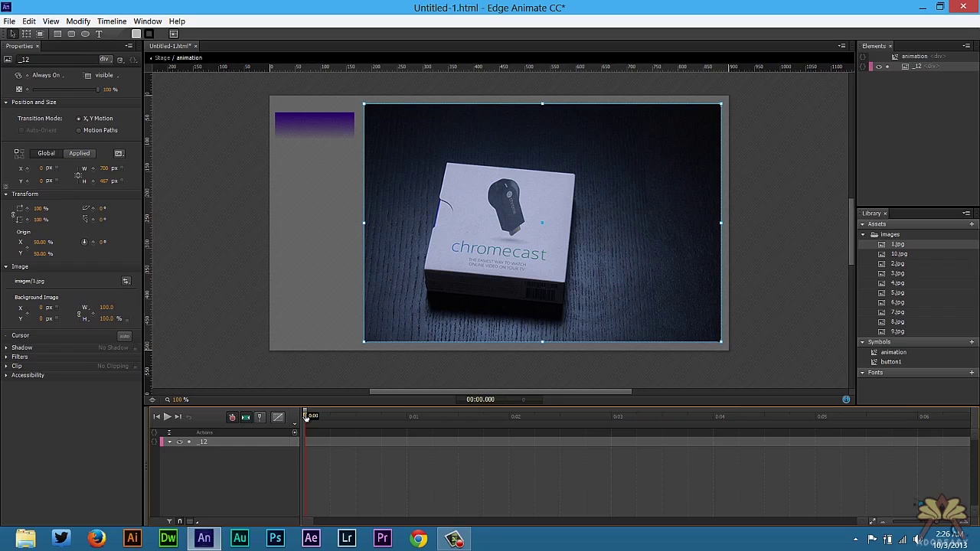
{"action": "left_click_drag", "start_coordinate": [306, 417], "coordinate": [388, 419]}
{"action": "left_click_drag", "start_coordinate": [408, 417], "coordinate": [306, 417]}
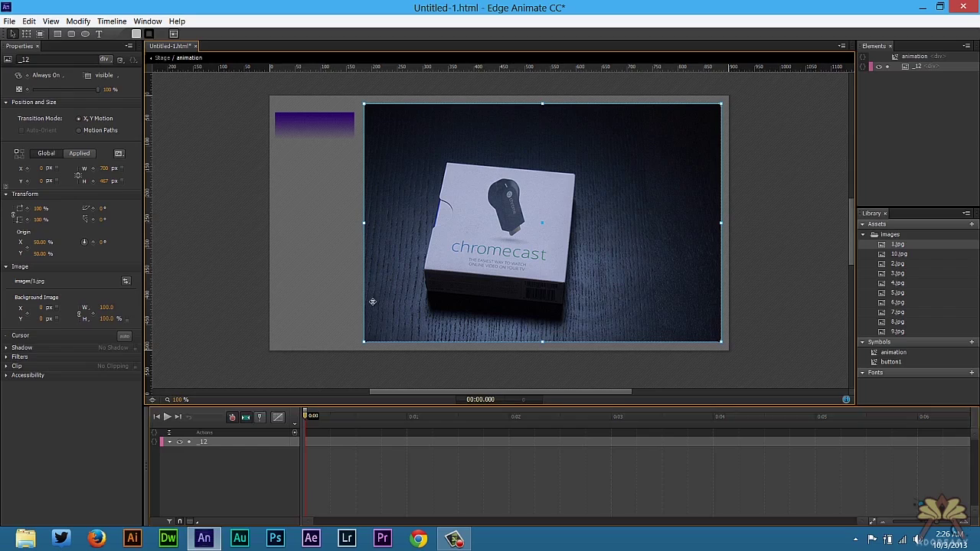
Step: Make photo 1 display On at 0 s and Off at 1 s
{"action": "left_click", "coordinate": [49, 75]}
{"action": "left_click", "coordinate": [61, 109]}
{"action": "left_click_drag", "start_coordinate": [360, 415], "coordinate": [410, 415]}
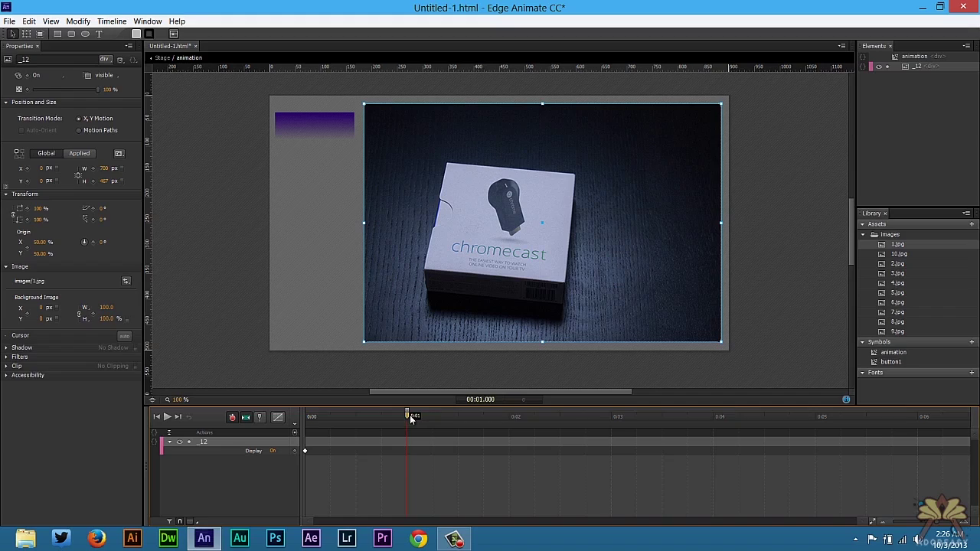
{"action": "left_click", "coordinate": [19, 75]}
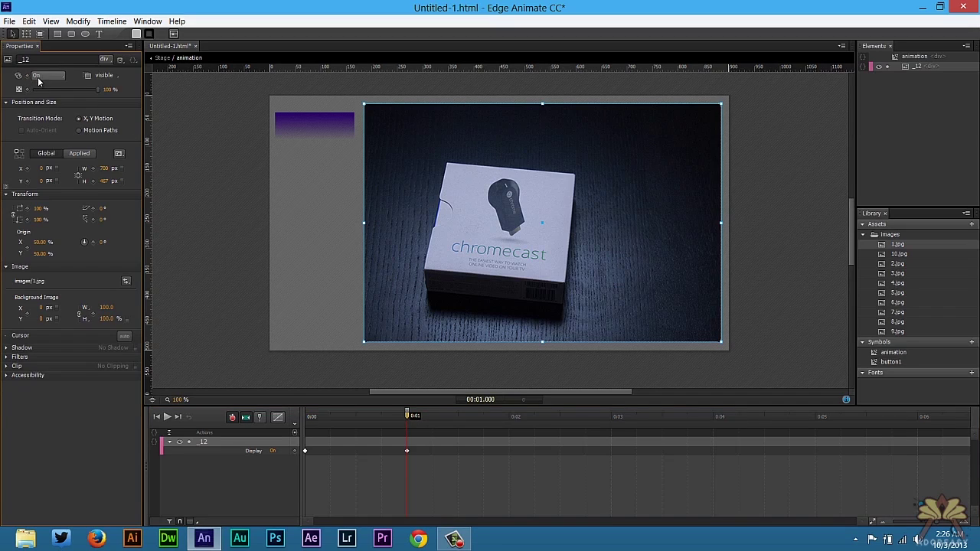
{"action": "left_click", "coordinate": [36, 76]}
{"action": "left_click", "coordinate": [55, 96]}
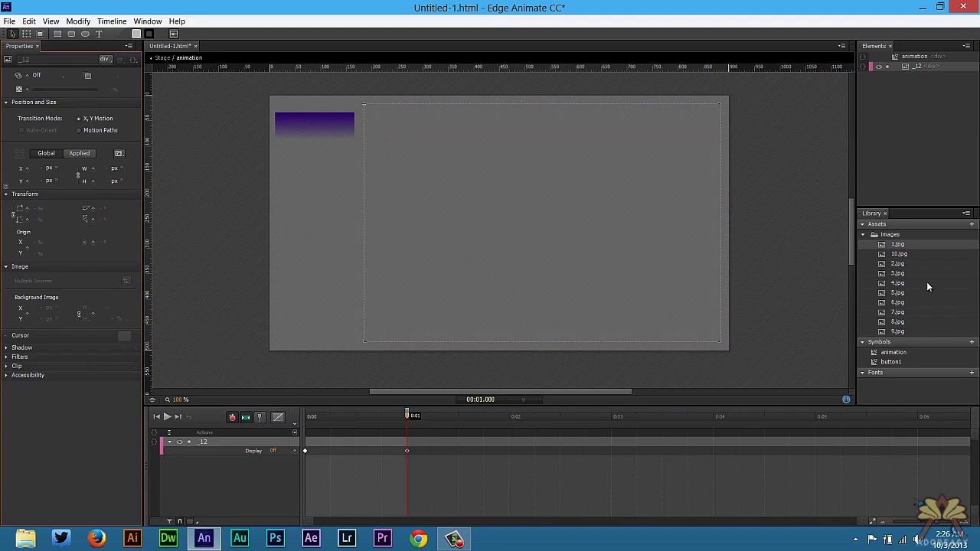
Step: Place 2.jpg at 0,0 shown from 1 s to 2 s, then drag 3.jpg onto the stage
{"action": "left_click", "coordinate": [896, 273]}
{"action": "left_click_drag", "start_coordinate": [896, 264], "coordinate": [414, 187]}
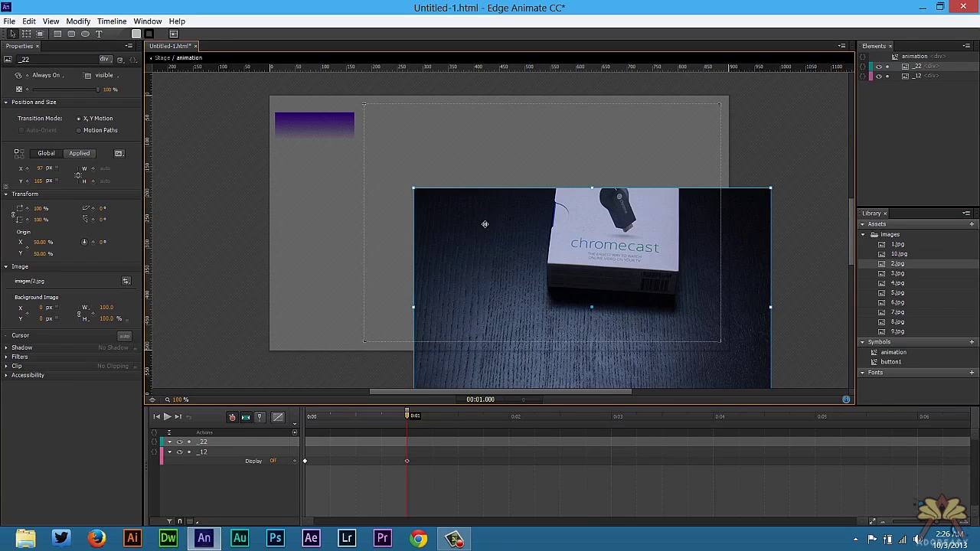
{"action": "left_click_drag", "start_coordinate": [501, 223], "coordinate": [477, 162]}
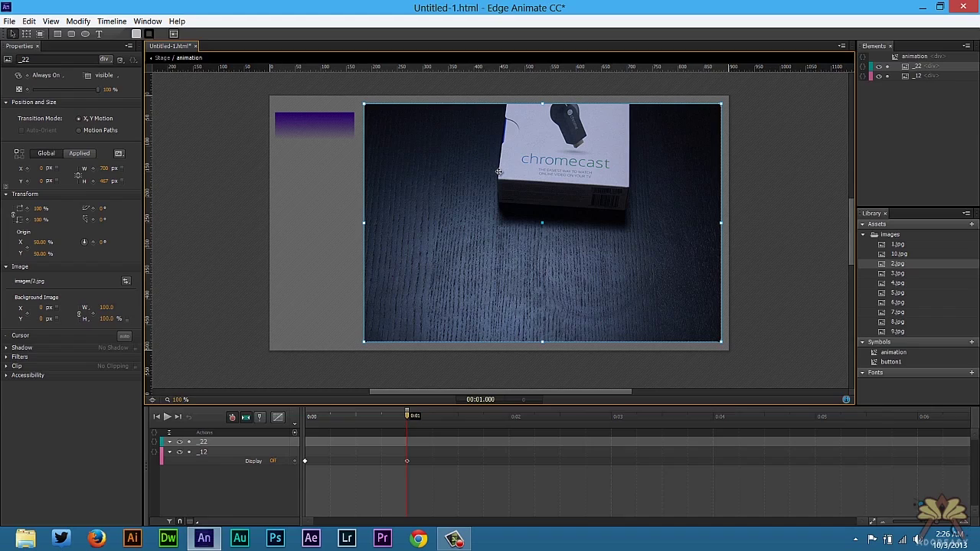
{"action": "left_click", "coordinate": [57, 75]}
{"action": "left_click", "coordinate": [57, 107]}
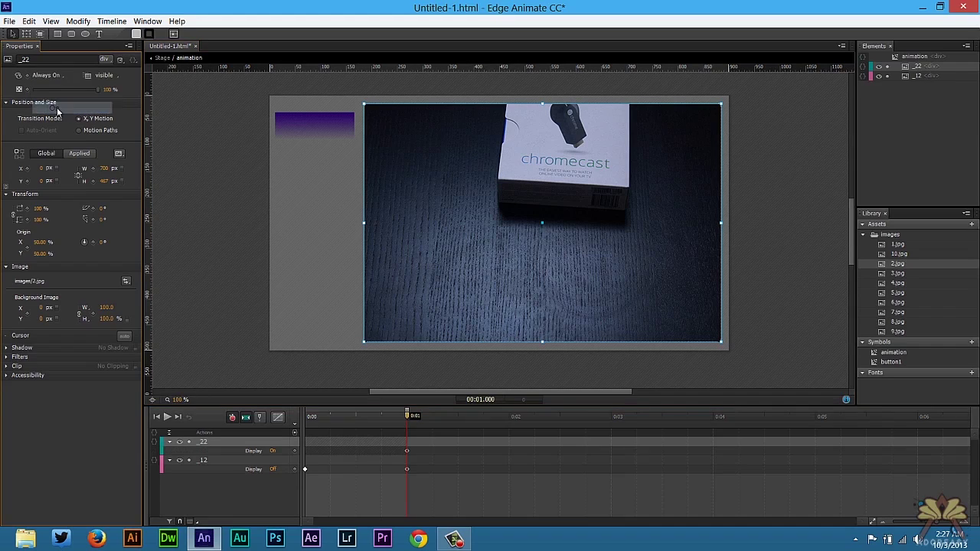
{"action": "left_click_drag", "start_coordinate": [410, 413], "coordinate": [506, 419]}
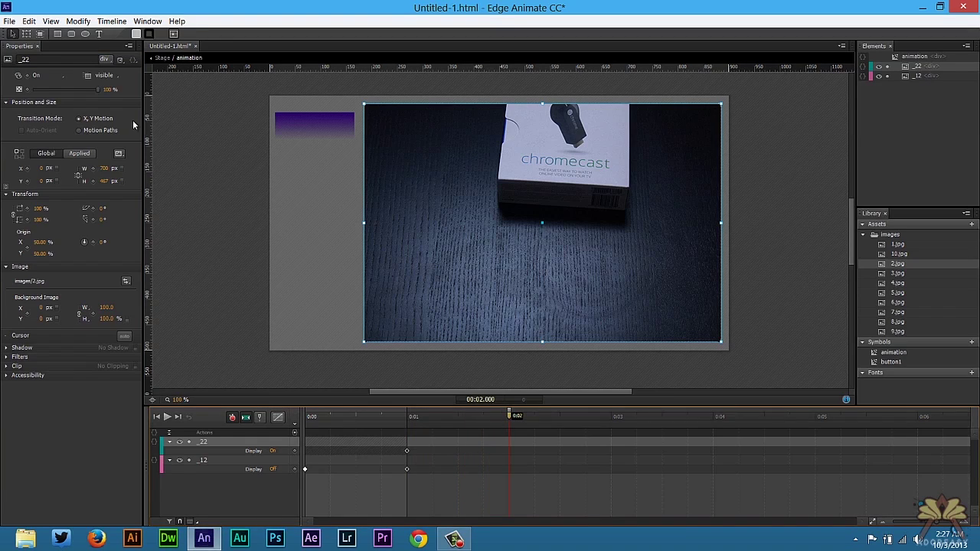
{"action": "left_click", "coordinate": [48, 76]}
{"action": "left_click", "coordinate": [54, 109]}
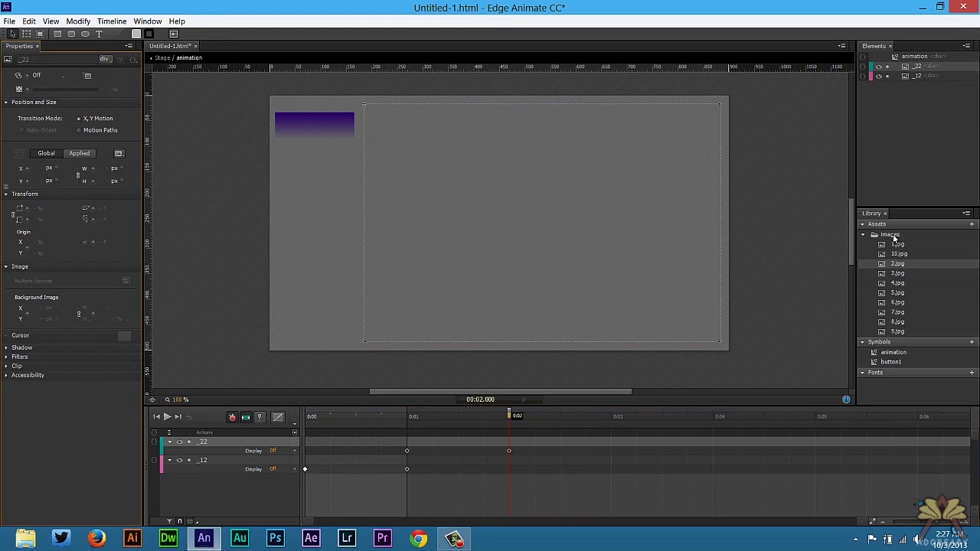
{"action": "left_click_drag", "start_coordinate": [897, 274], "coordinate": [398, 146]}
Step: Align photo 3 at 0,0 and show it from 2 s to 3 s
{"action": "left_click_drag", "start_coordinate": [499, 202], "coordinate": [474, 176]}
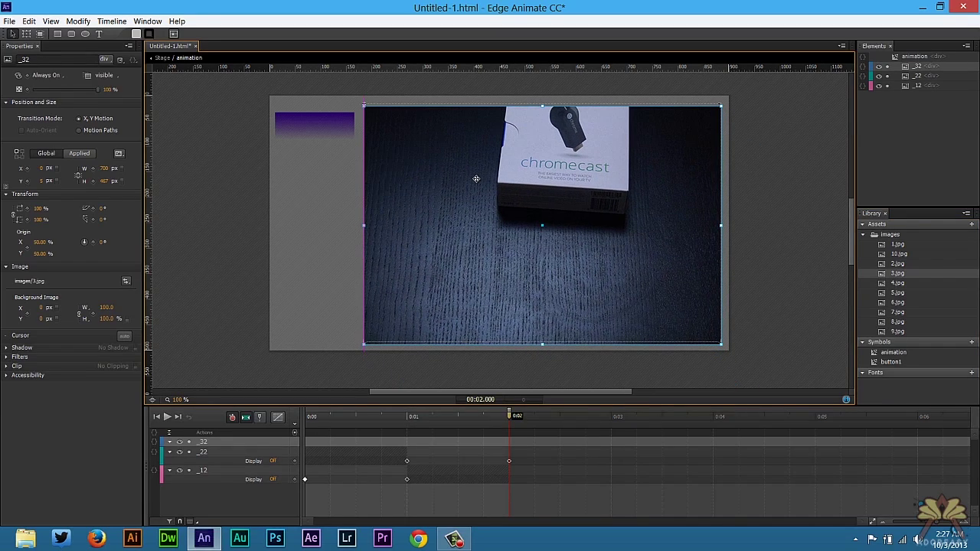
{"action": "left_click", "coordinate": [47, 76]}
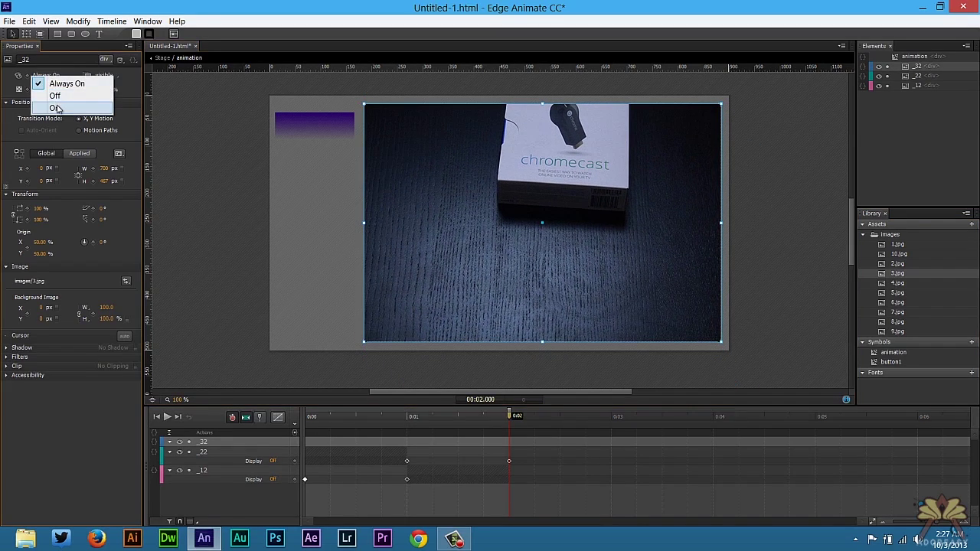
{"action": "left_click", "coordinate": [57, 107]}
{"action": "key", "text": "shift+period"}
{"action": "left_click", "coordinate": [38, 77]}
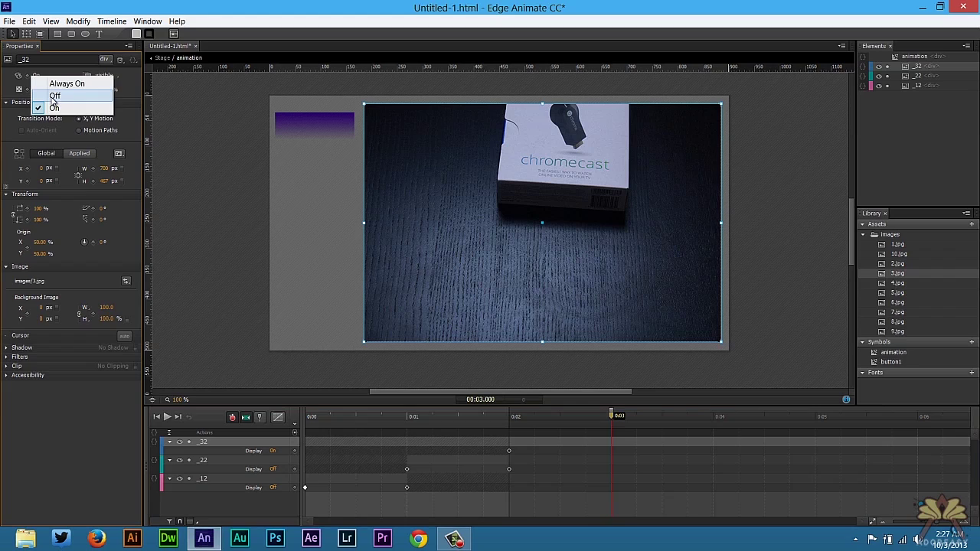
{"action": "left_click", "coordinate": [54, 96]}
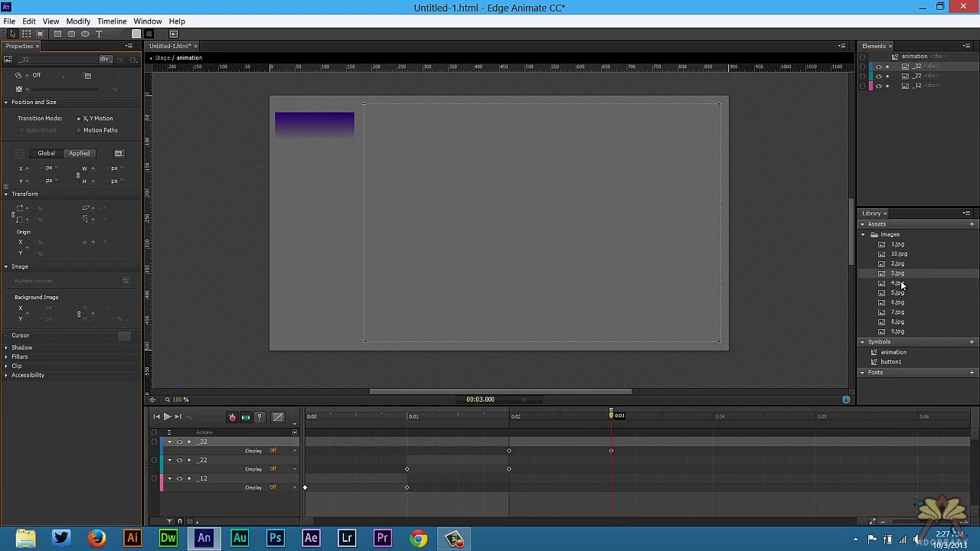
Step: Add 4.jpg to the stage, shown from 3 s to 4 s
{"action": "left_click_drag", "start_coordinate": [901, 285], "coordinate": [499, 196]}
{"action": "left_click", "coordinate": [47, 75]}
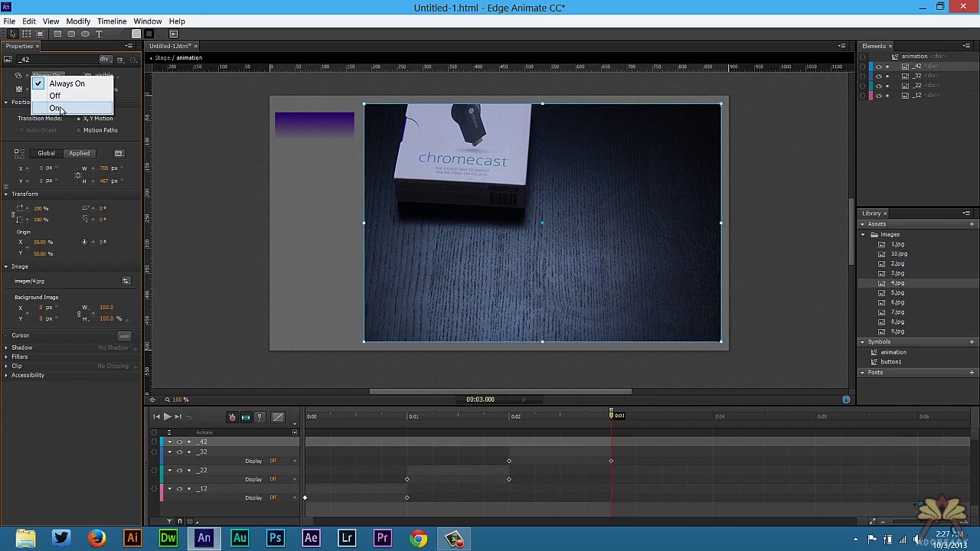
{"action": "left_click", "coordinate": [57, 108]}
{"action": "left_click_drag", "start_coordinate": [615, 415], "coordinate": [688, 422]}
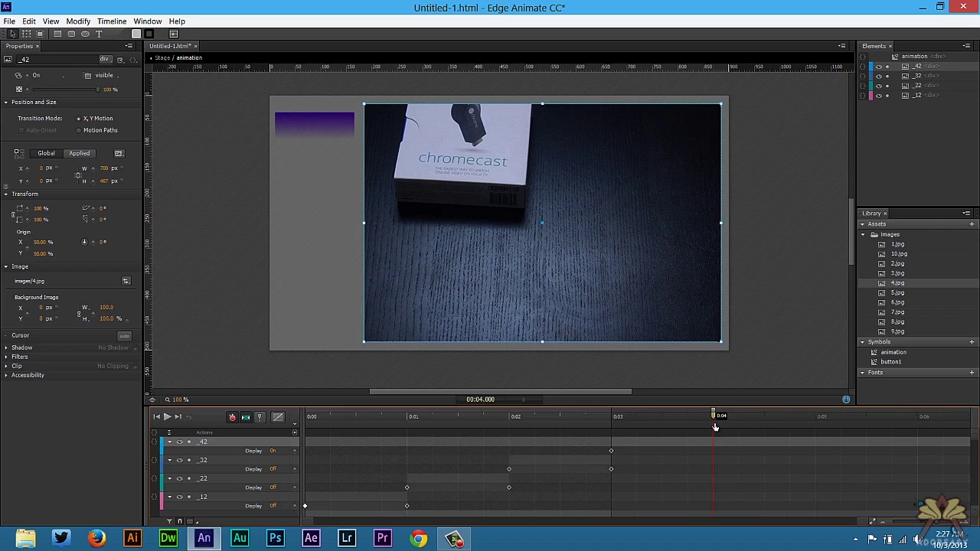
{"action": "left_click", "coordinate": [37, 77]}
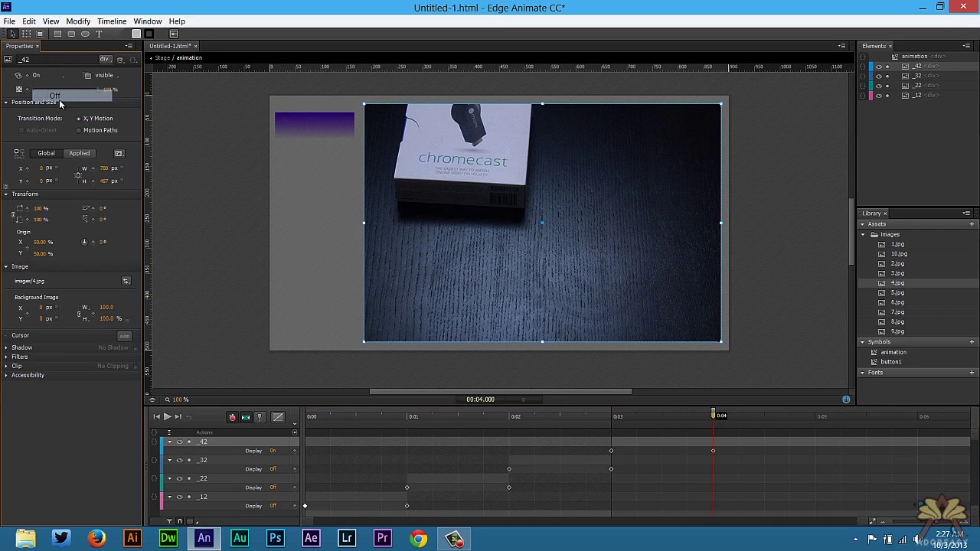
{"action": "left_click", "coordinate": [62, 106]}
Step: Add 5.jpg at 0,0, shown from 4 s to 5 s
{"action": "left_click_drag", "start_coordinate": [904, 297], "coordinate": [389, 134]}
{"action": "left_click_drag", "start_coordinate": [502, 233], "coordinate": [477, 205]}
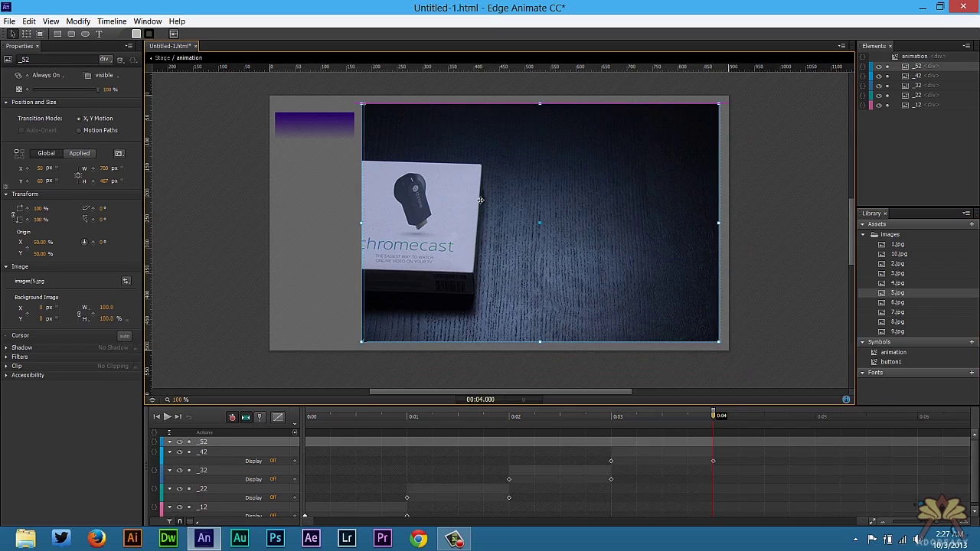
{"action": "left_click", "coordinate": [46, 75]}
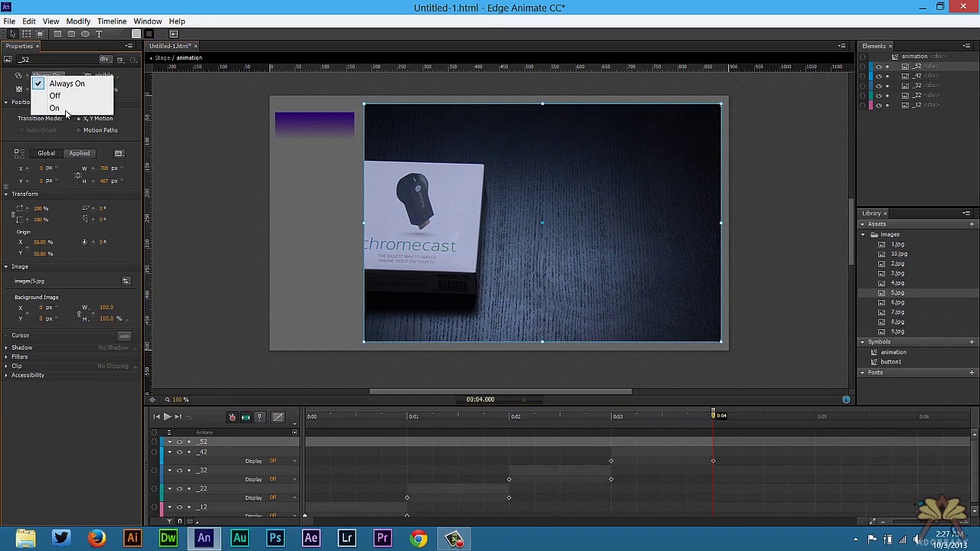
{"action": "left_click", "coordinate": [61, 107]}
{"action": "left_click_drag", "start_coordinate": [711, 414], "coordinate": [795, 416]}
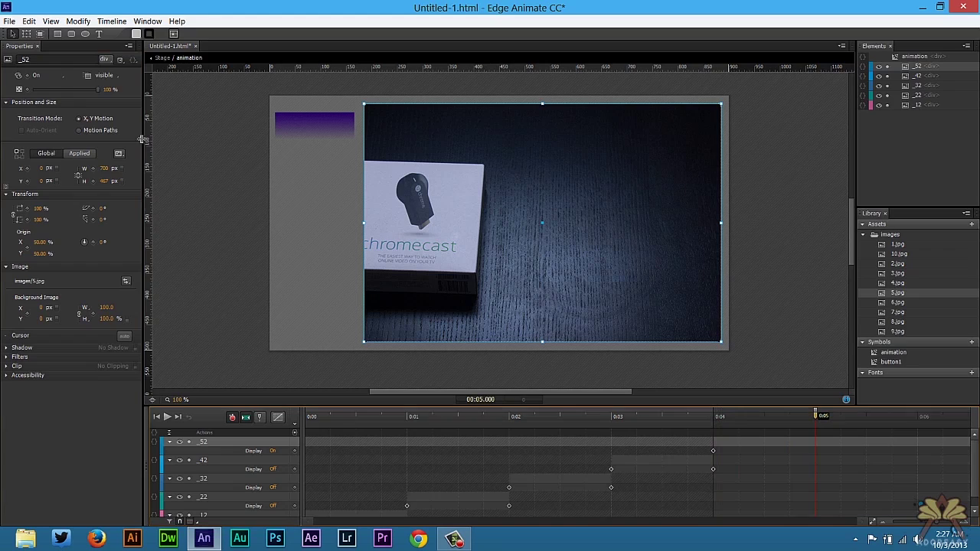
{"action": "left_click", "coordinate": [46, 75]}
{"action": "left_click", "coordinate": [54, 96]}
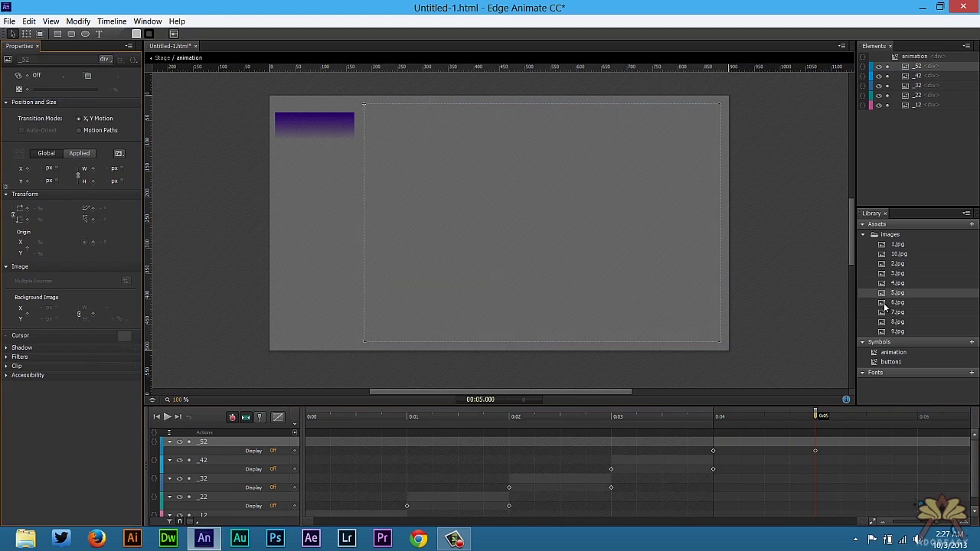
Step: Add 6.jpg at the left edge shown from 5 s to 6 s, then drag 7.jpg in
{"action": "left_click", "coordinate": [889, 304]}
{"action": "left_click_drag", "start_coordinate": [721, 251], "coordinate": [437, 169]}
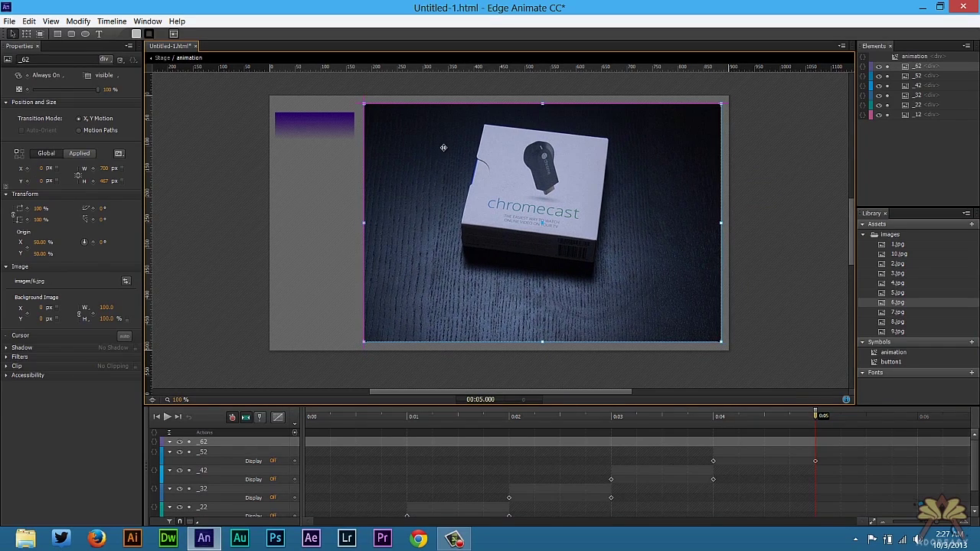
{"action": "left_click_drag", "start_coordinate": [445, 148], "coordinate": [443, 147]}
{"action": "left_click", "coordinate": [46, 75]}
{"action": "left_click", "coordinate": [59, 111]}
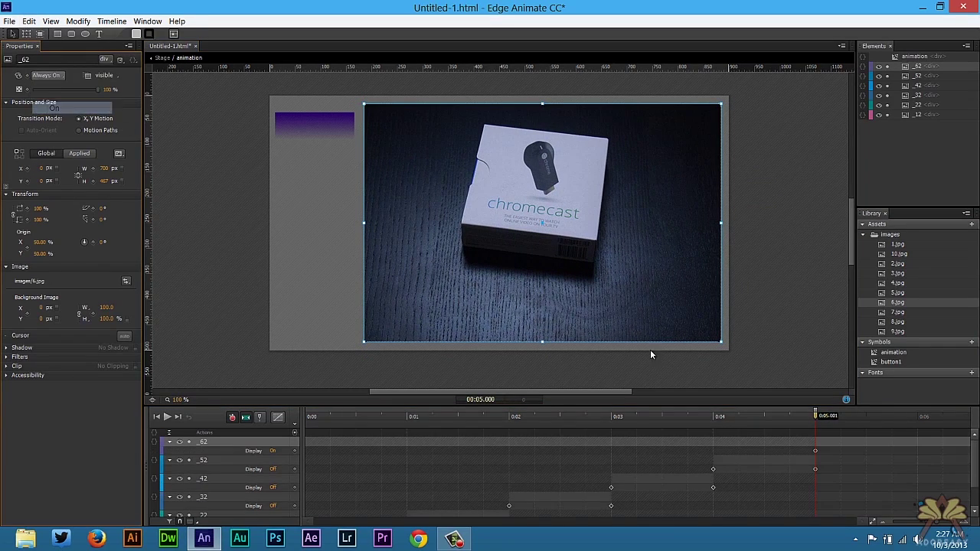
{"action": "left_click_drag", "start_coordinate": [908, 416], "coordinate": [921, 417]}
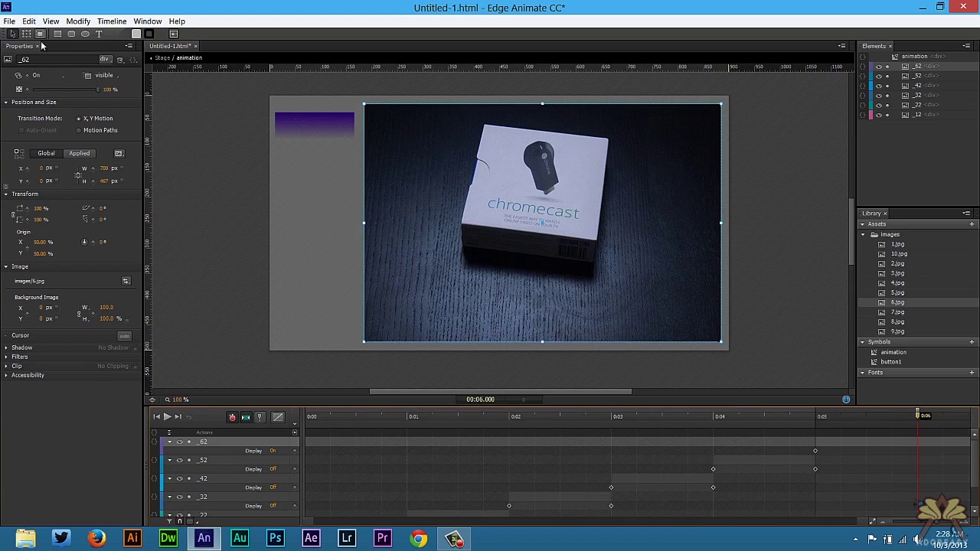
{"action": "left_click", "coordinate": [36, 75]}
{"action": "left_click", "coordinate": [46, 97]}
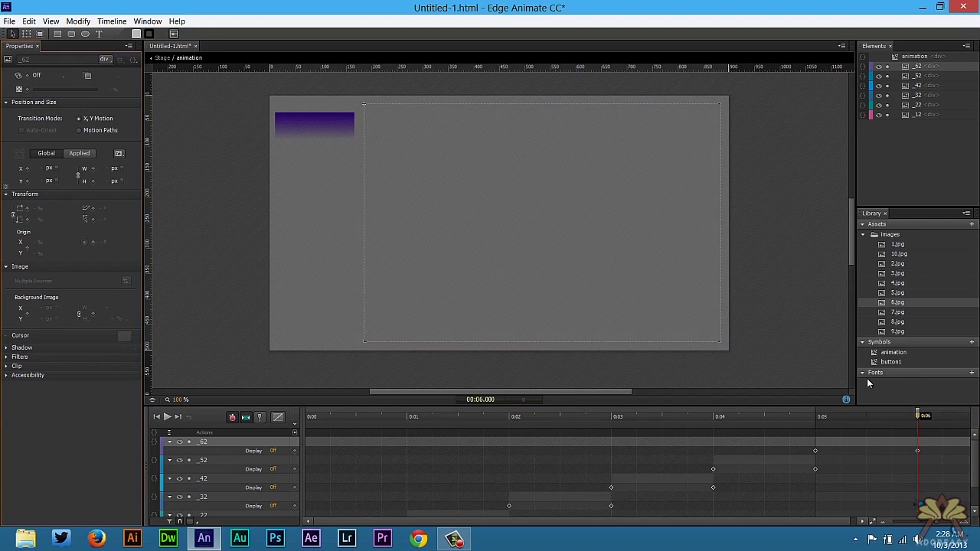
{"action": "left_click_drag", "start_coordinate": [580, 522], "coordinate": [588, 521]}
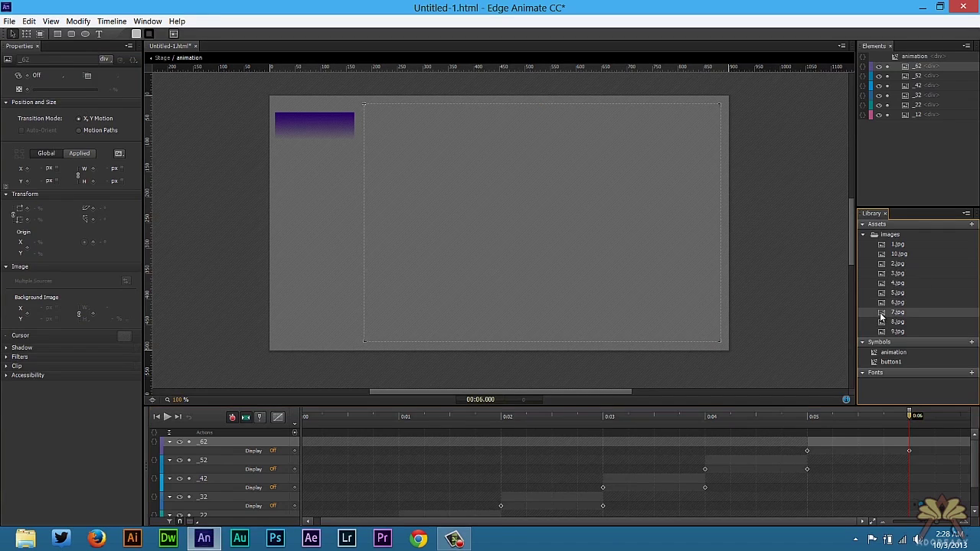
{"action": "left_click_drag", "start_coordinate": [880, 316], "coordinate": [381, 151]}
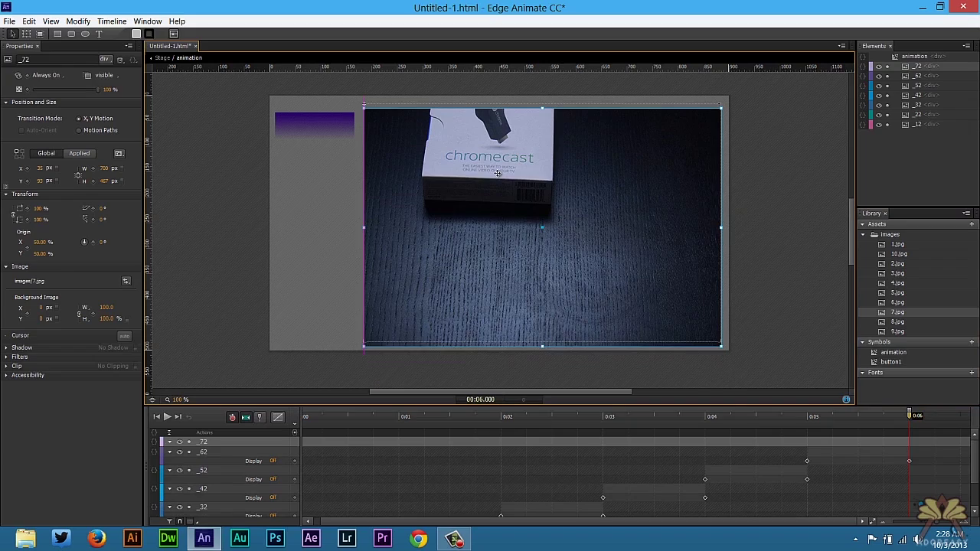
Step: Show photo _72 (7.jpg) from 6 s to 7 s
{"action": "left_click", "coordinate": [48, 75]}
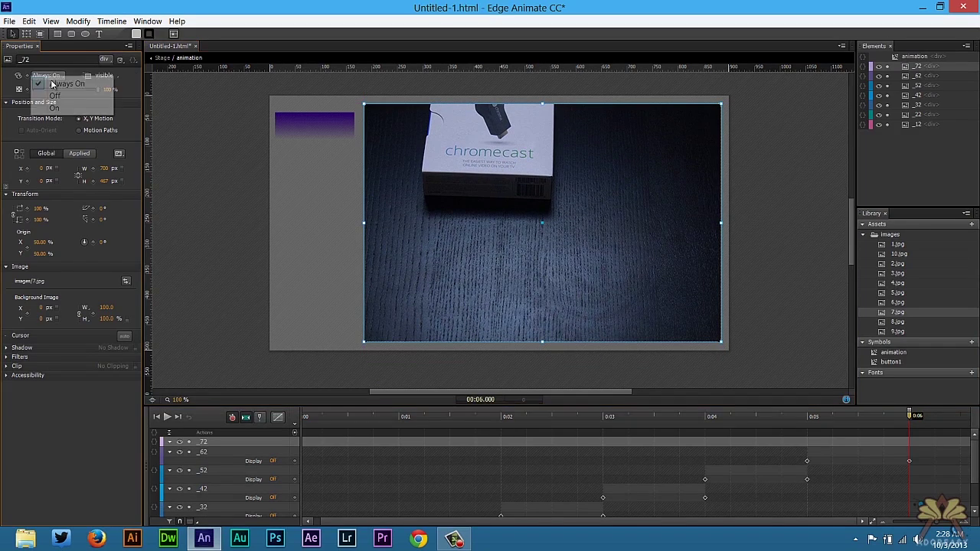
{"action": "left_click", "coordinate": [56, 108]}
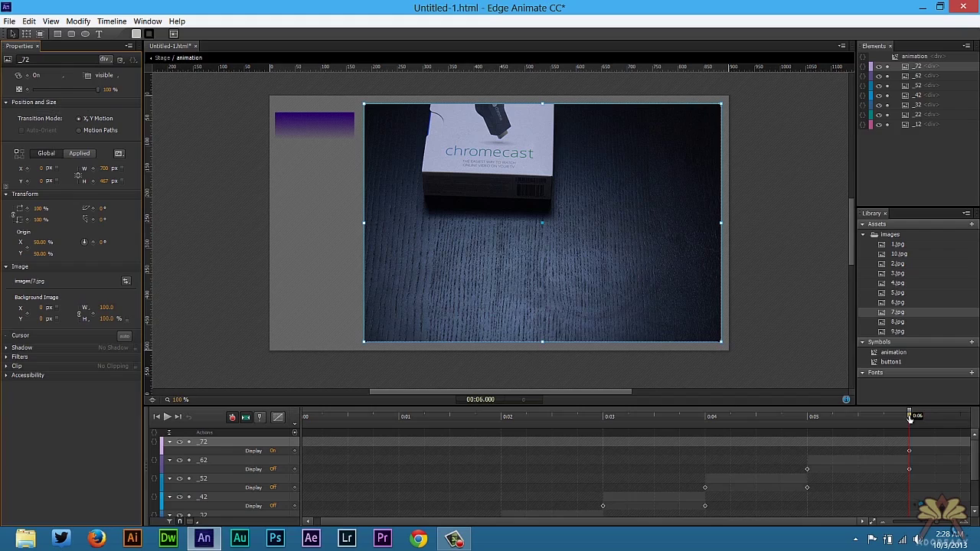
{"action": "mouse_move", "coordinate": [909, 417]}
{"action": "left_mouse_down"}
{"action": "mouse_move", "coordinate": [978, 426]}
{"action": "mouse_move", "coordinate": [900, 423]}
{"action": "left_mouse_up"}
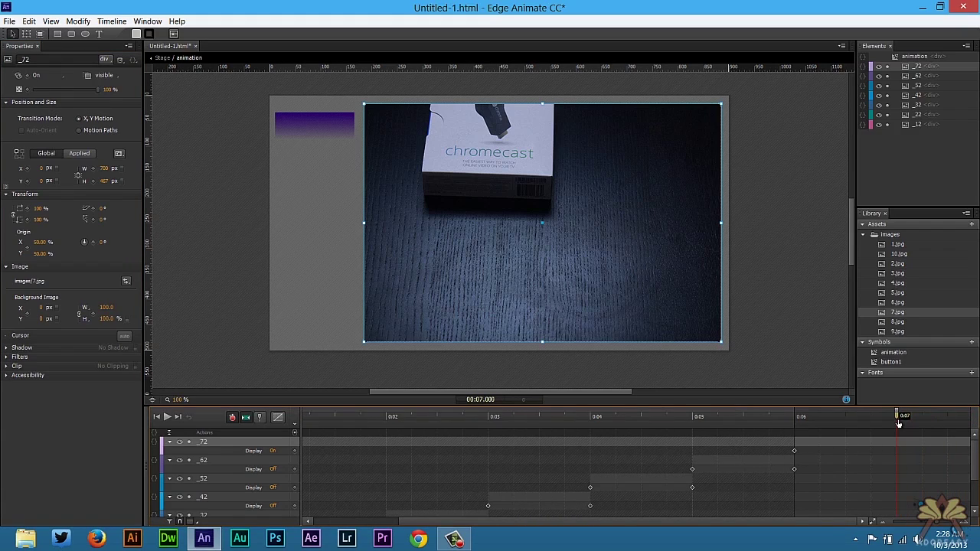
{"action": "left_click", "coordinate": [35, 75]}
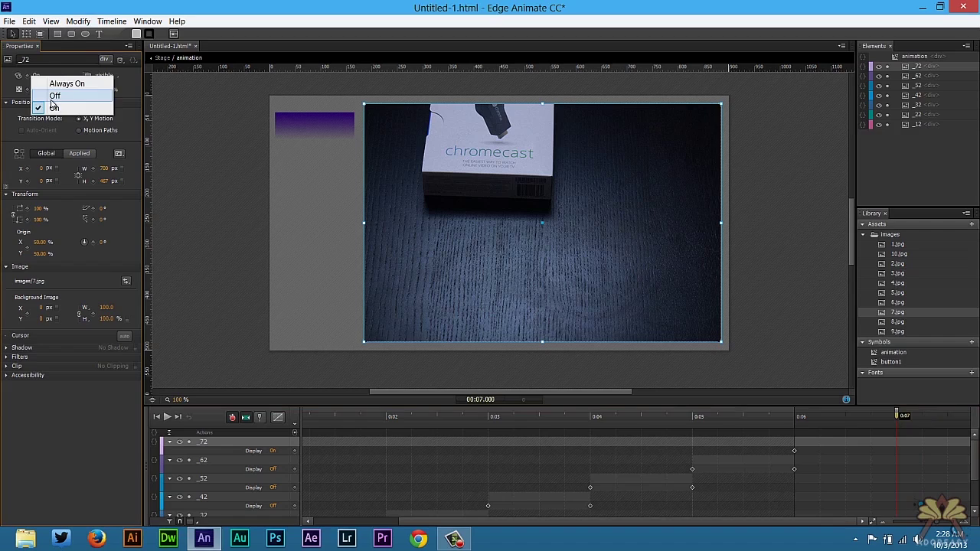
{"action": "left_click", "coordinate": [56, 95]}
Step: Add 8.jpg as _82, shown from 7 s to 8 s
{"action": "left_click_drag", "start_coordinate": [899, 326], "coordinate": [406, 132]}
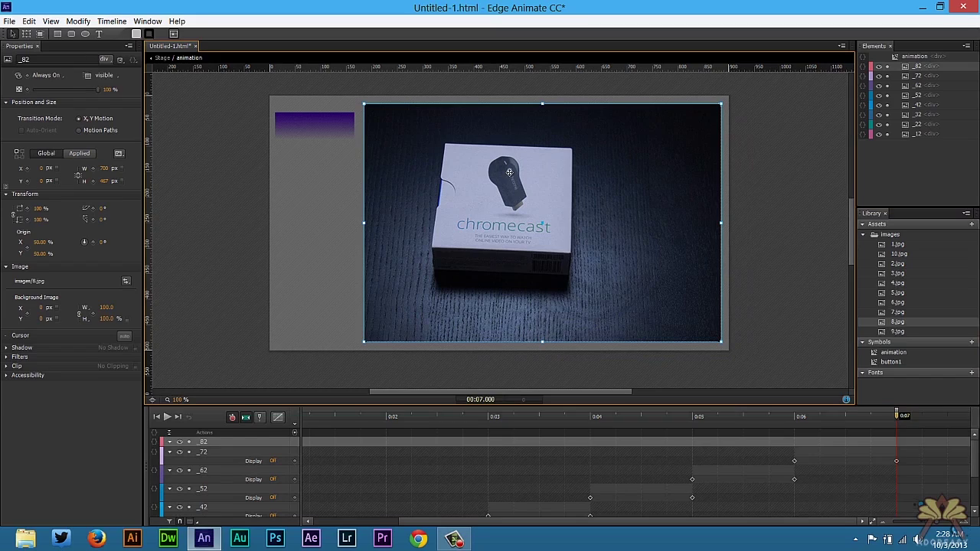
{"action": "left_click", "coordinate": [34, 76]}
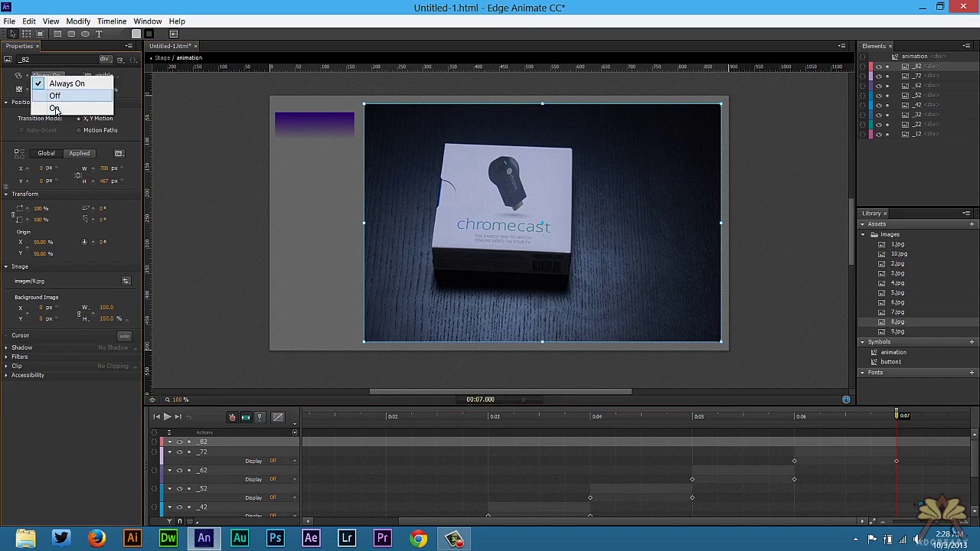
{"action": "left_click", "coordinate": [46, 87]}
{"action": "left_click_drag", "start_coordinate": [951, 420], "coordinate": [908, 414]}
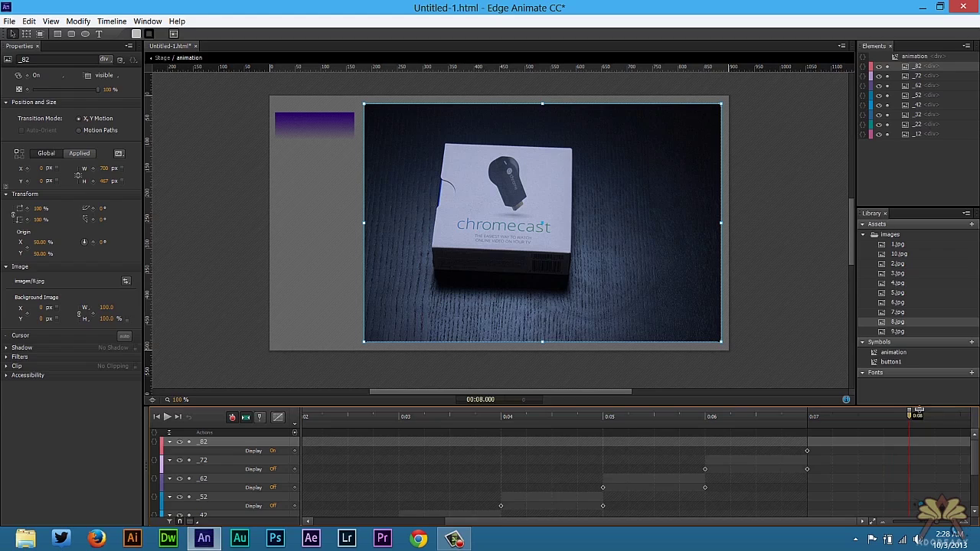
{"action": "left_click", "coordinate": [34, 76]}
{"action": "left_click", "coordinate": [48, 98]}
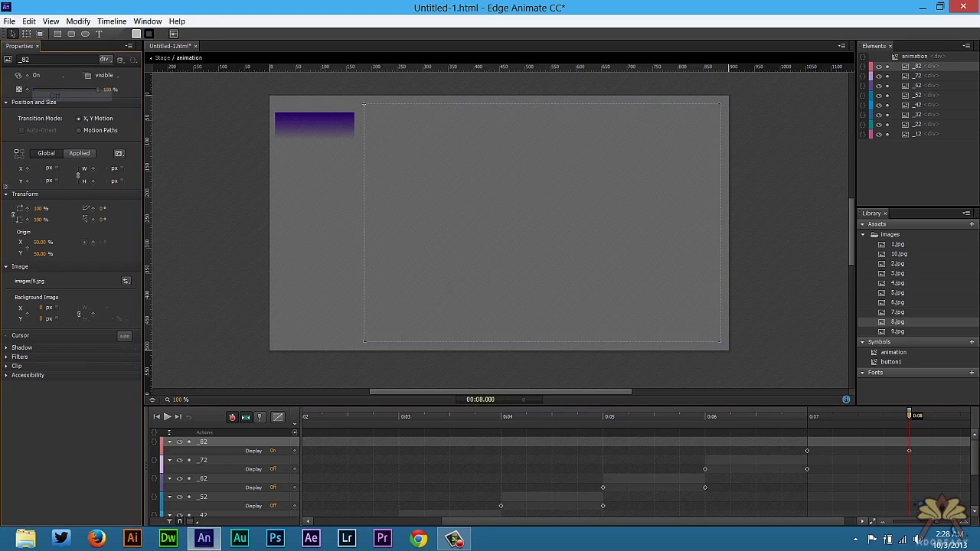
Step: Add 9.jpg at 0,0 as _92, shown from 8 s to 9 s
{"action": "left_click_drag", "start_coordinate": [902, 335], "coordinate": [395, 172]}
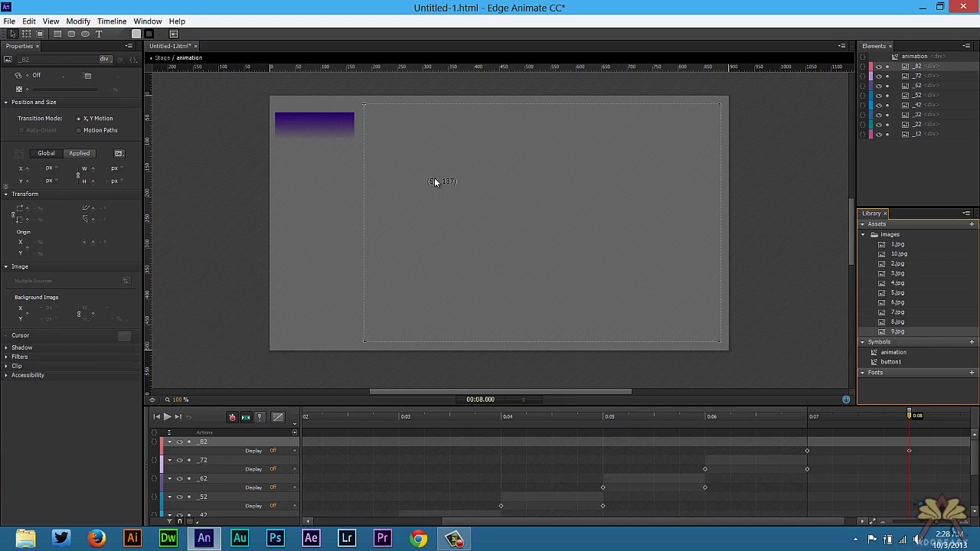
{"action": "left_click_drag", "start_coordinate": [479, 199], "coordinate": [447, 133]}
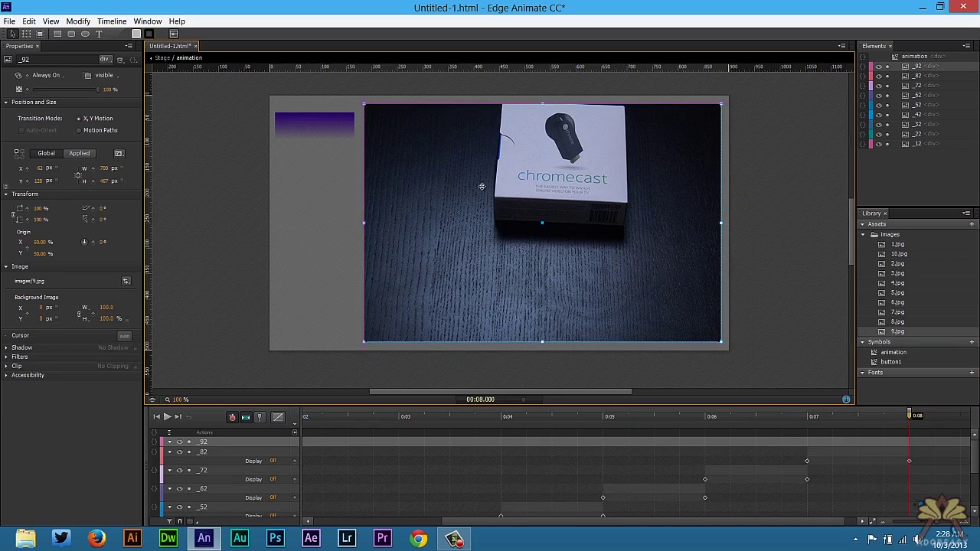
{"action": "left_click", "coordinate": [57, 75]}
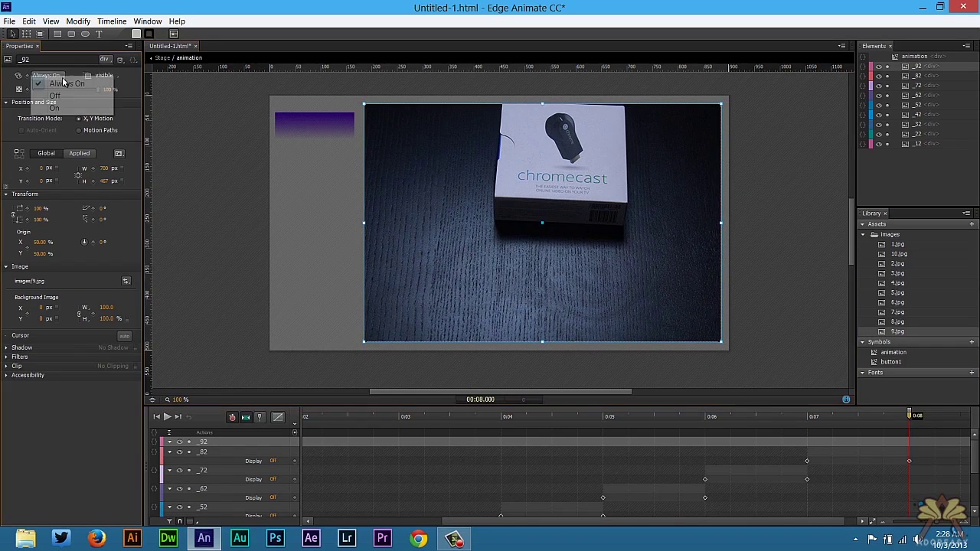
{"action": "left_click", "coordinate": [53, 107]}
{"action": "mouse_move", "coordinate": [911, 417]}
{"action": "left_mouse_down"}
{"action": "mouse_move", "coordinate": [972, 417]}
{"action": "mouse_move", "coordinate": [923, 421]}
{"action": "left_mouse_up"}
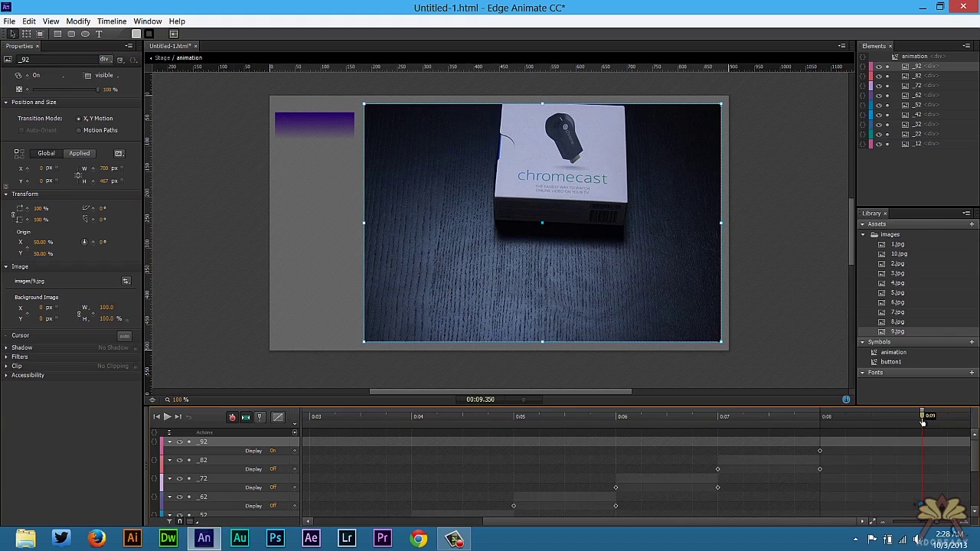
{"action": "left_click", "coordinate": [34, 75]}
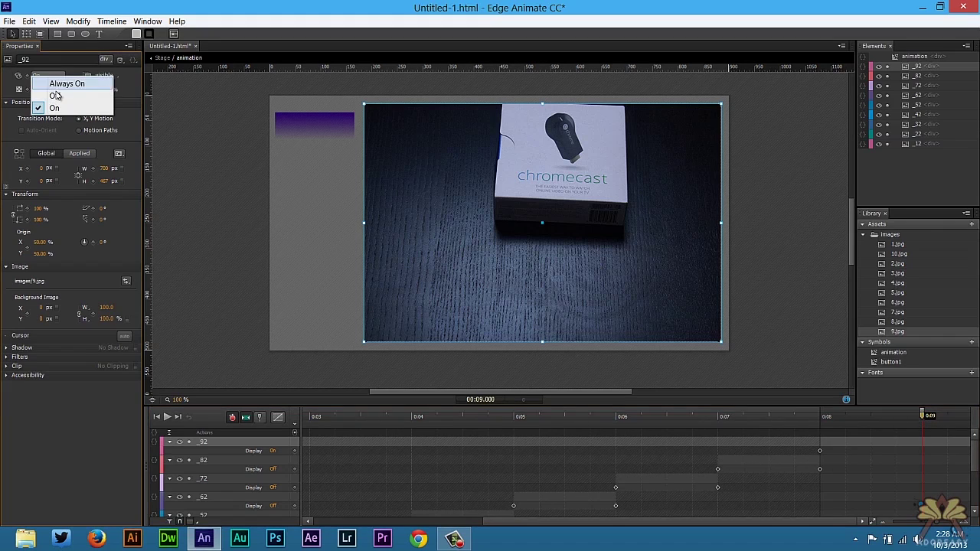
{"action": "left_click", "coordinate": [43, 98]}
Step: Add 10.jpg aligned with the others as _102, displayed On from 9 s
{"action": "left_click", "coordinate": [900, 255]}
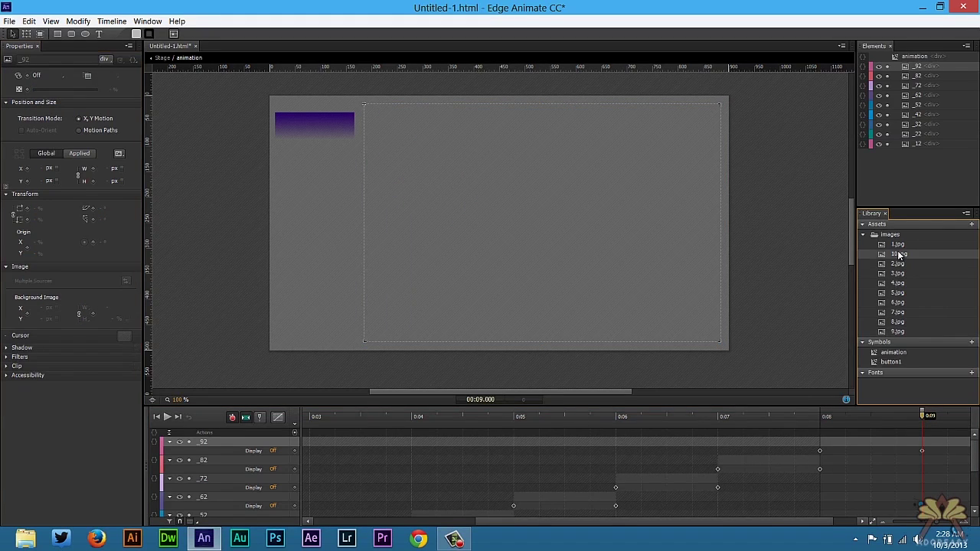
{"action": "left_click_drag", "start_coordinate": [607, 254], "coordinate": [425, 158]}
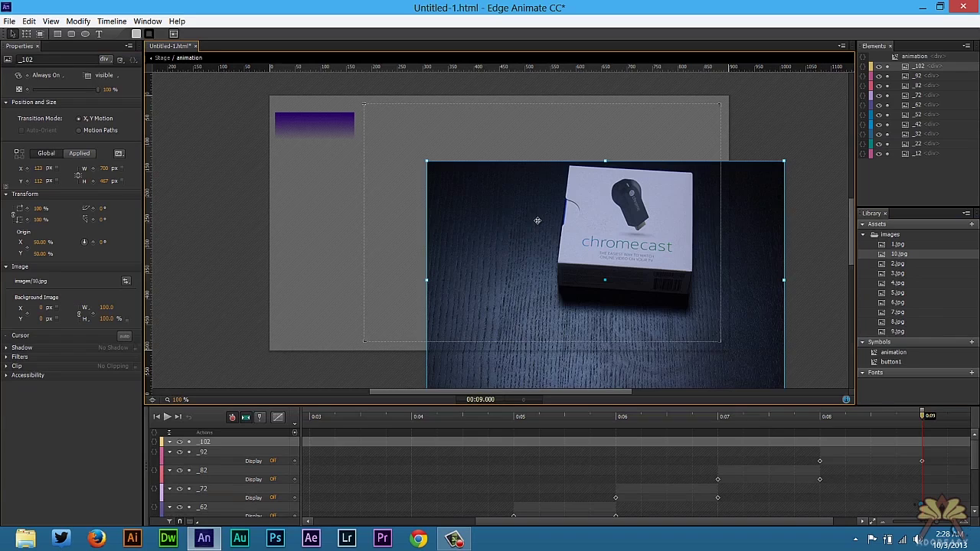
{"action": "left_click_drag", "start_coordinate": [523, 202], "coordinate": [475, 164]}
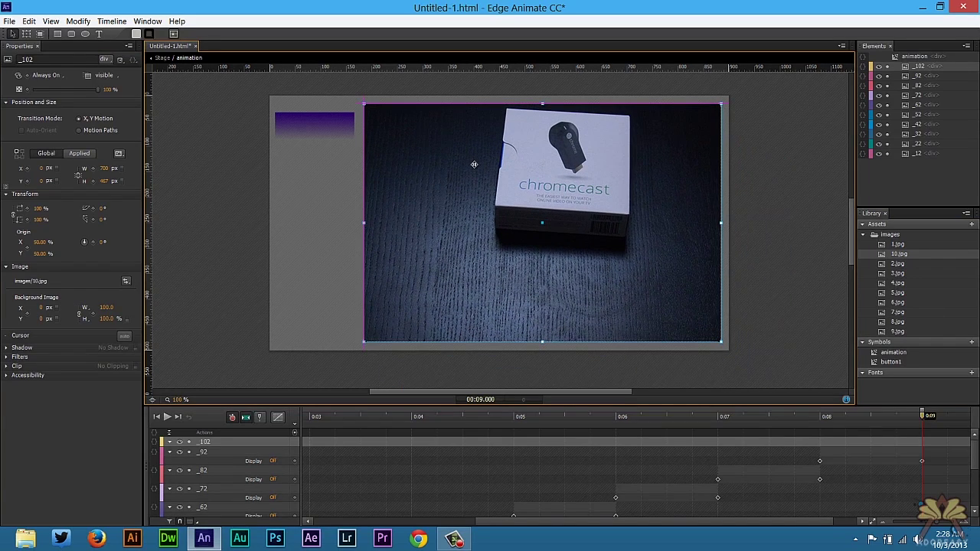
{"action": "left_click", "coordinate": [46, 75]}
{"action": "left_click", "coordinate": [57, 107]}
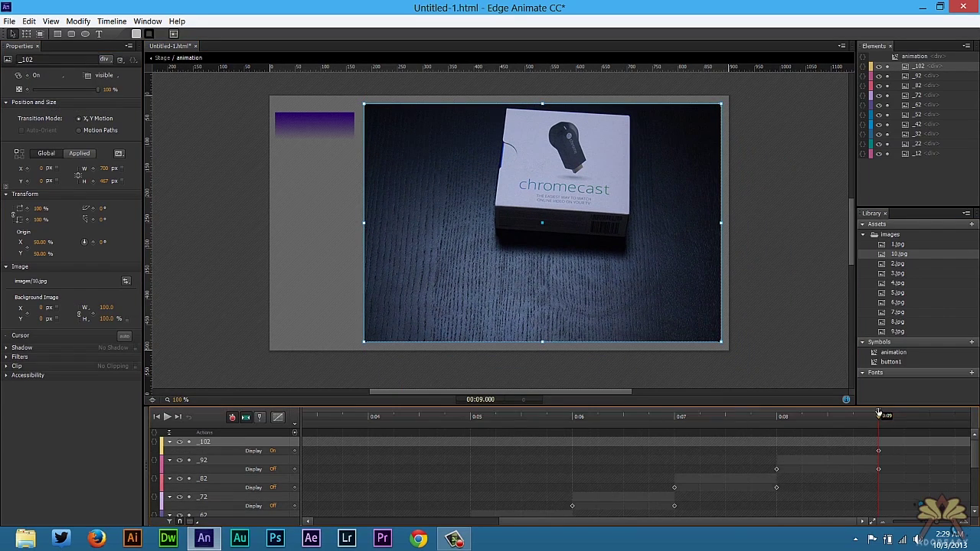
Step: Add a trigger at 9 seconds that runs sym.play("animation1")
{"action": "key", "text": "ctrl+t"}
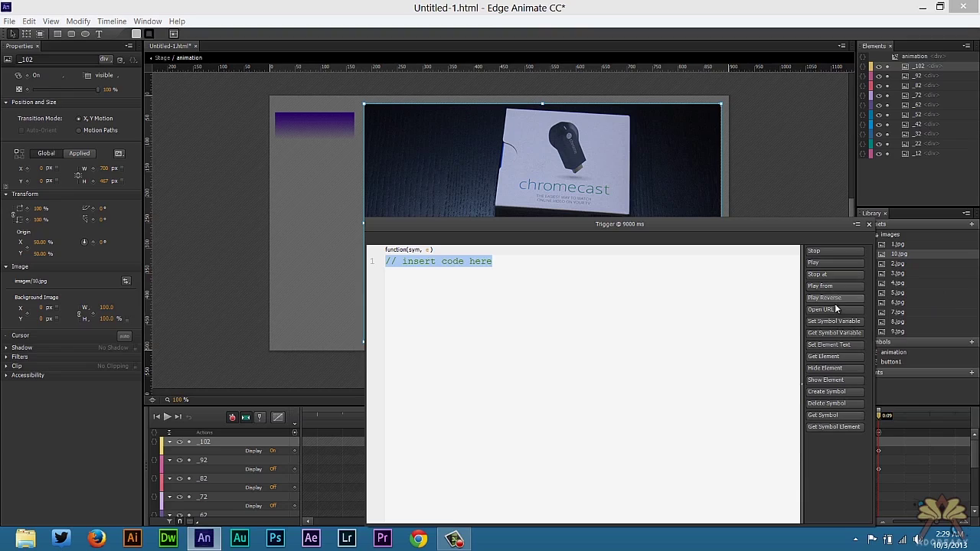
{"action": "left_click", "coordinate": [819, 284]}
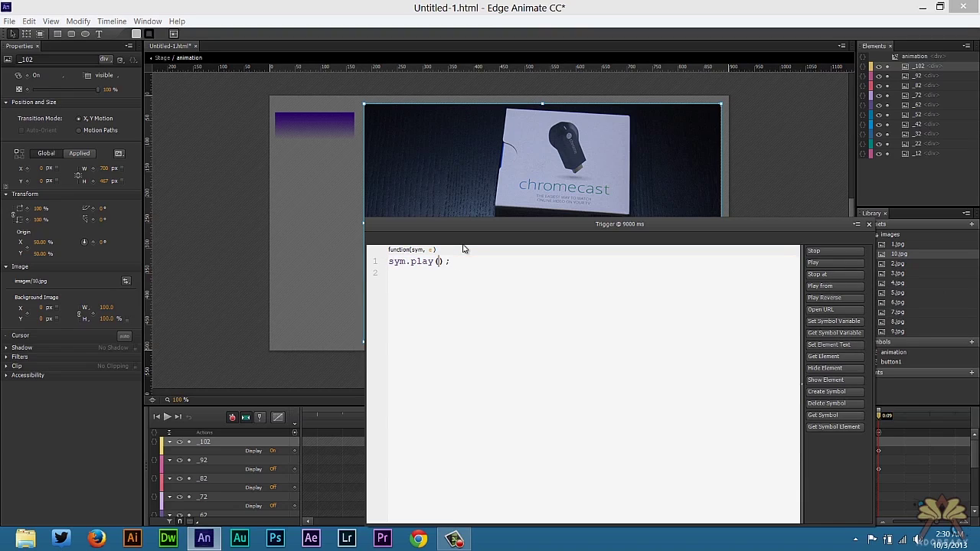
{"action": "type", "text": "\"animation1\""}
{"action": "left_click", "coordinate": [869, 224]}
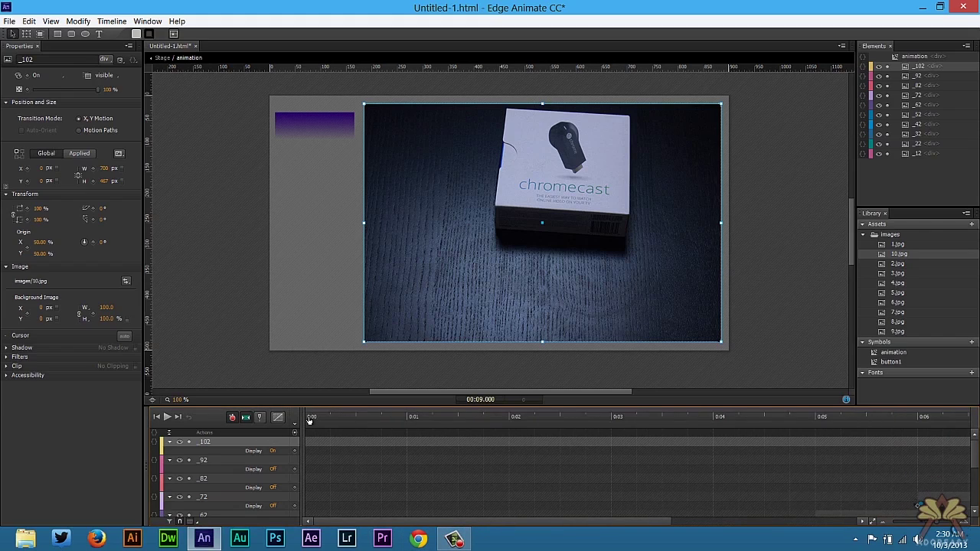
Step: Add a timeline label named animation1 at 0:00
{"action": "left_click", "coordinate": [309, 416]}
{"action": "key", "text": "ctrl+l"}
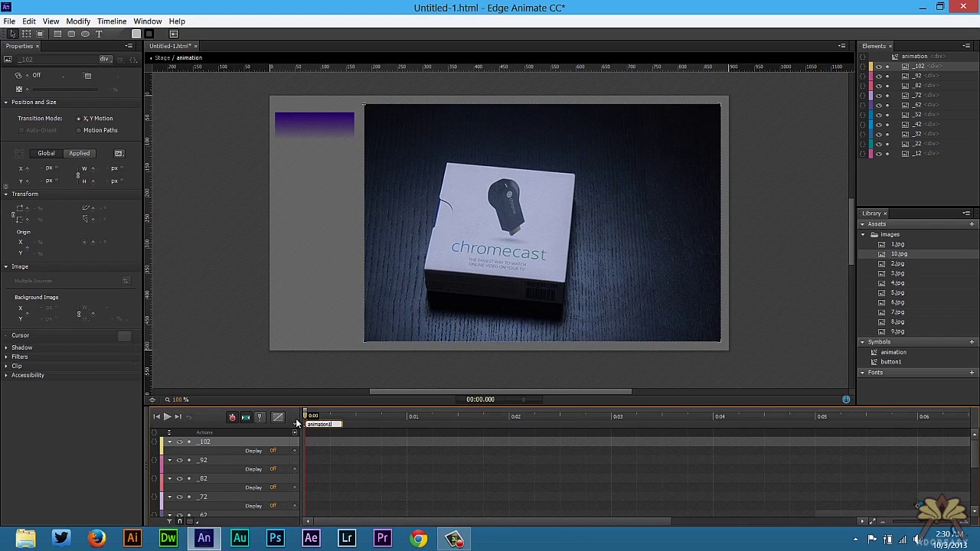
{"action": "type", "text": "animation1"}
{"action": "key", "text": "Return"}
Step: Play the symbol's timeline to test the loop, then return to the main Stage
{"action": "key", "text": "space"}
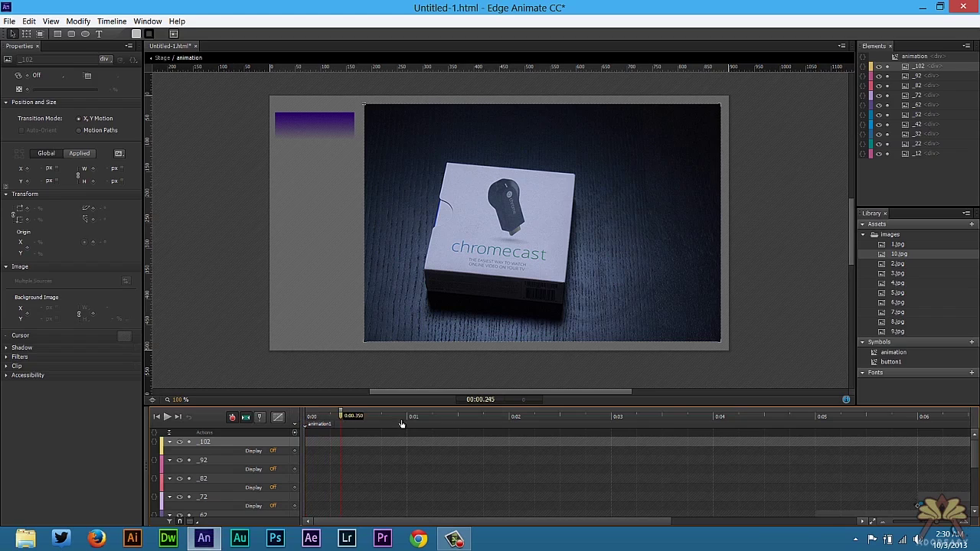
{"action": "key", "text": "space"}
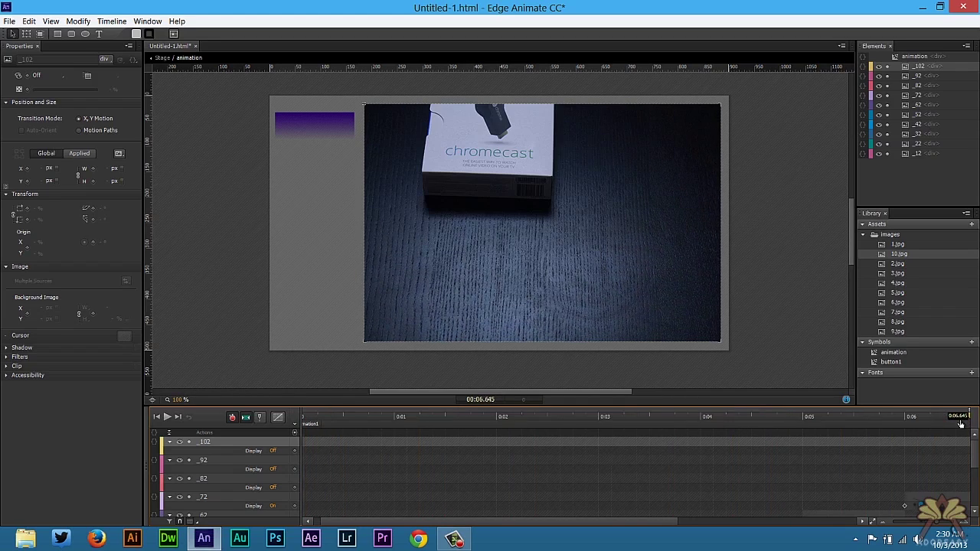
{"action": "double_click", "coordinate": [168, 139]}
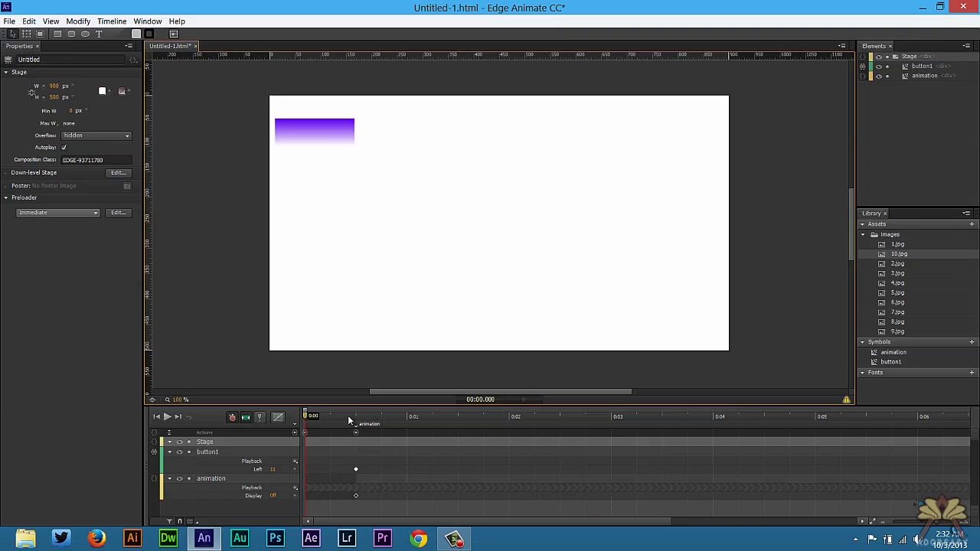
Step: Inside the animation symbol, add a 9-second trigger with sym.stop() and scrub through the final photos
{"action": "left_click", "coordinate": [356, 417]}
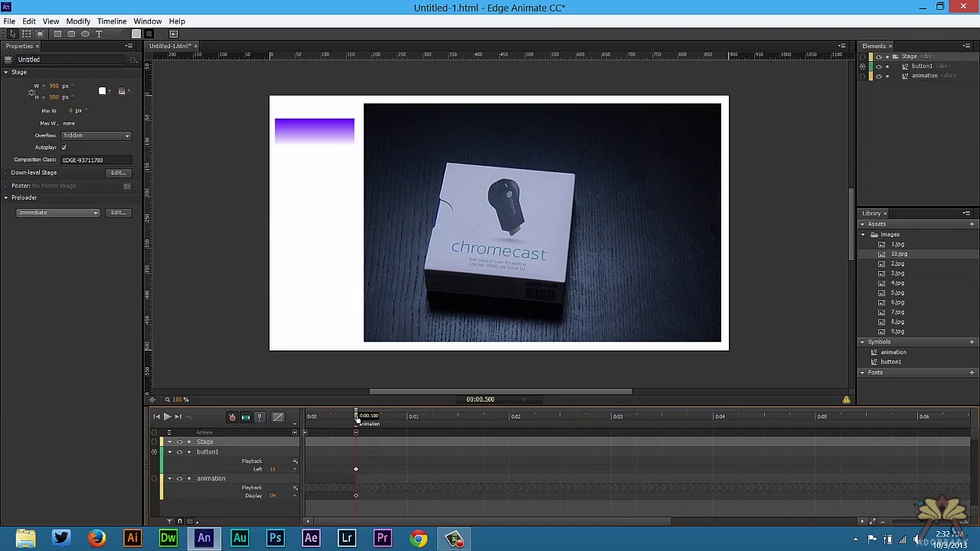
{"action": "double_click", "coordinate": [487, 225]}
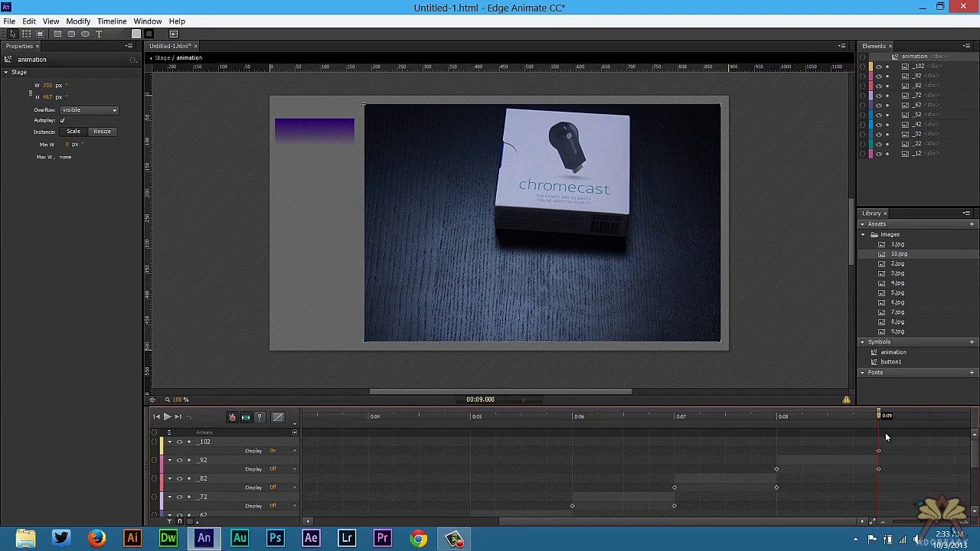
{"action": "key", "text": "ctrl+t"}
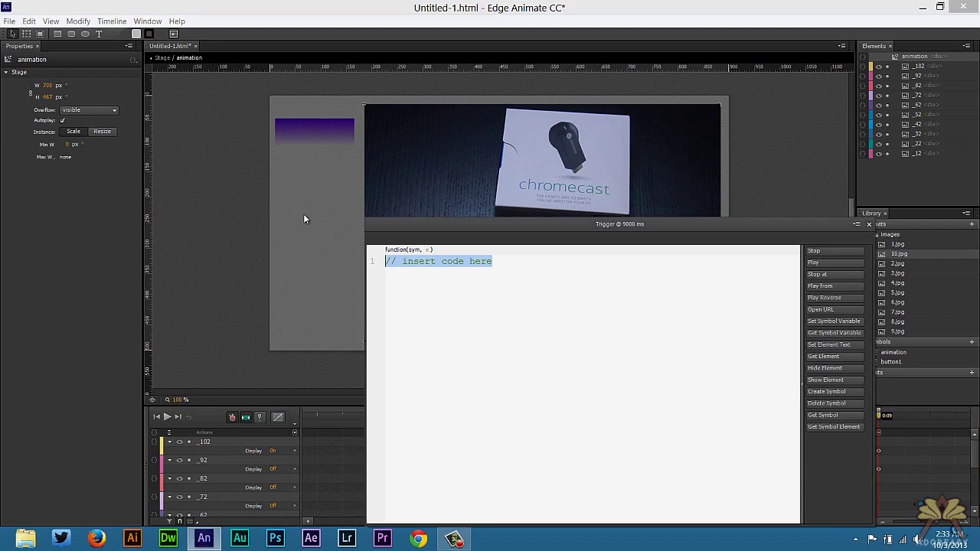
{"action": "left_click", "coordinate": [813, 251]}
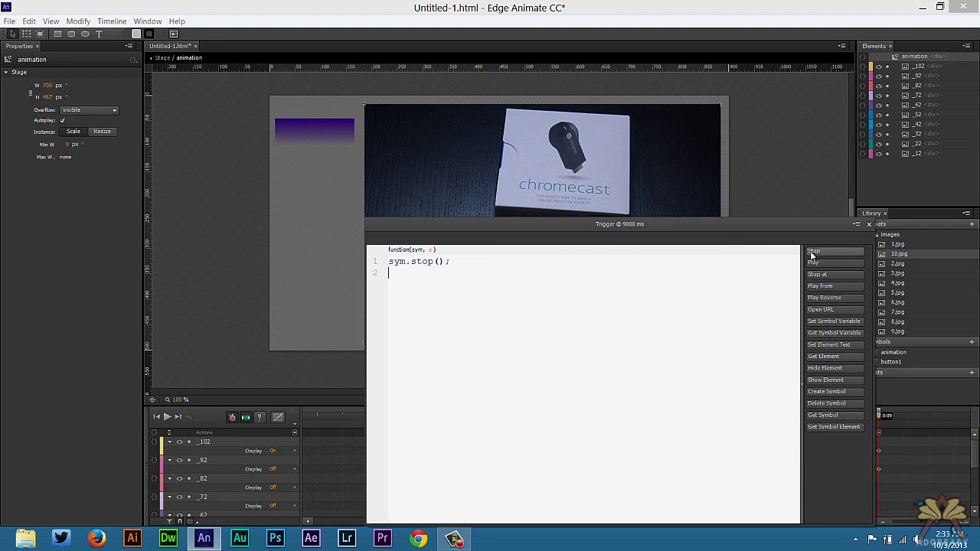
{"action": "left_click", "coordinate": [869, 224]}
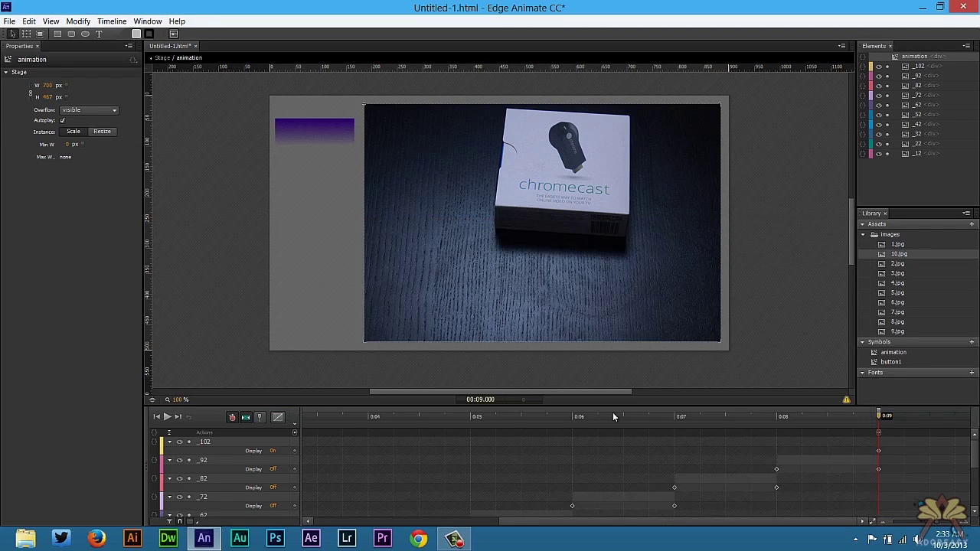
{"action": "left_click_drag", "start_coordinate": [613, 416], "coordinate": [880, 416]}
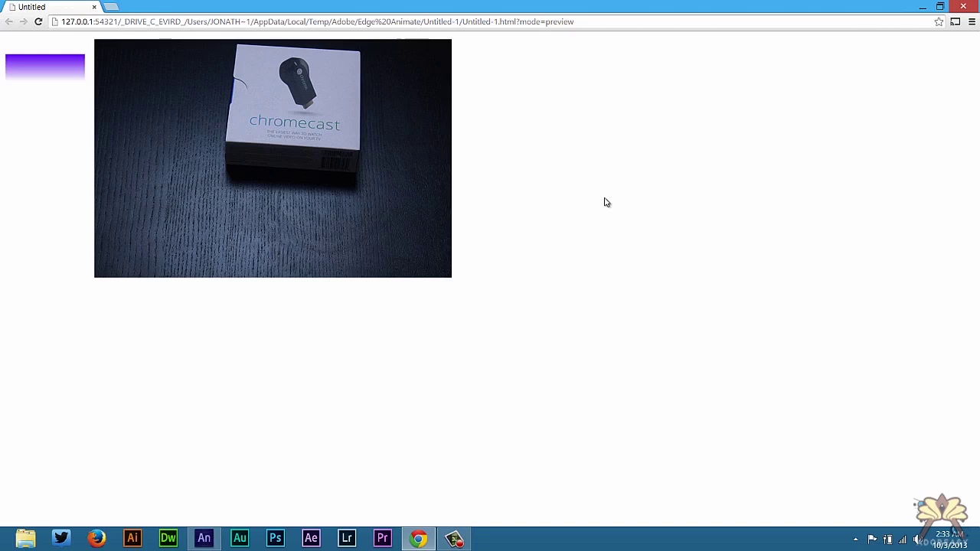
Step: Bring the Edge Animate editor back in front of the Chrome preview
{"action": "left_click", "coordinate": [204, 538]}
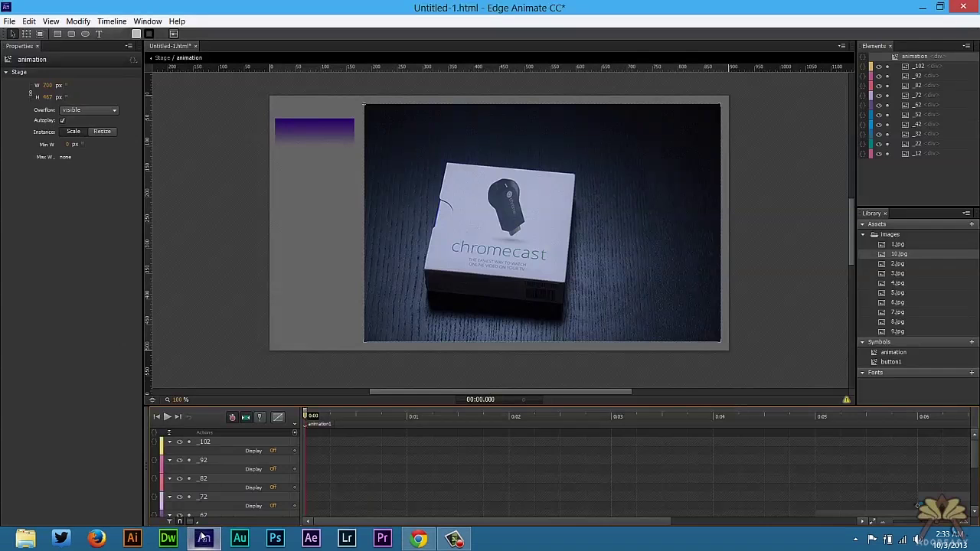